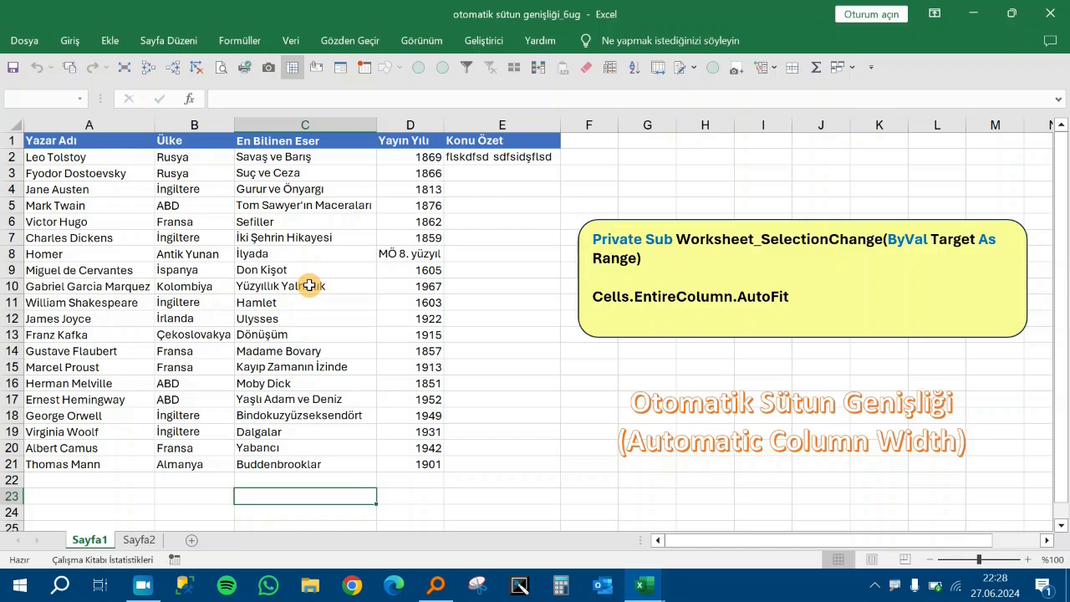
# - Review Sayfa1's Worksheet_SelectionChange AutoFit macro via Kod Görüntüle, then close the VBA editor
pyautogui.rightClick(100, 549)
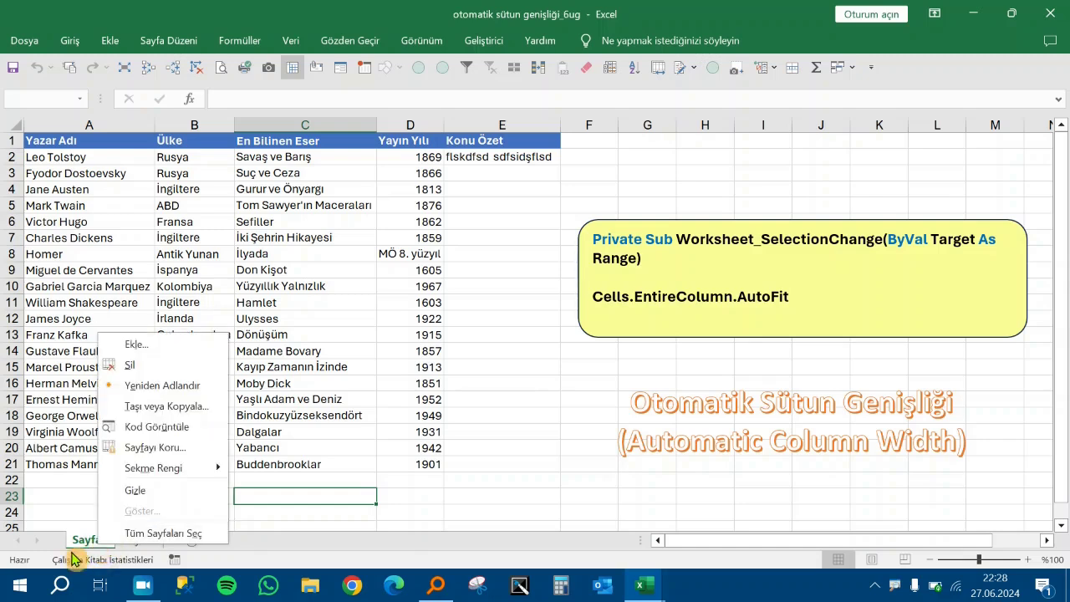
pyautogui.click(158, 428)
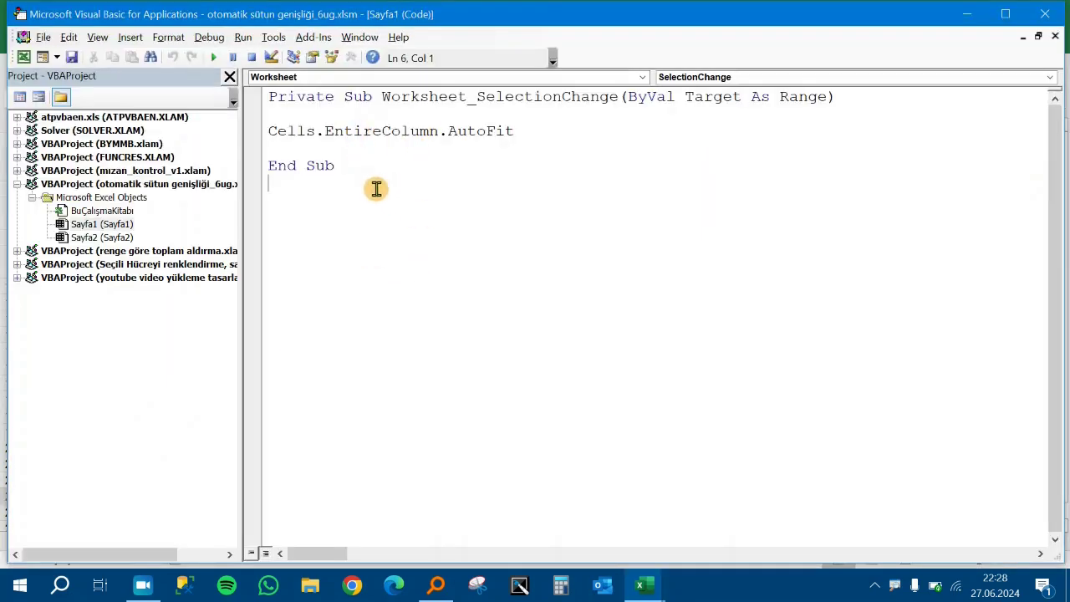
pyautogui.moveTo(377, 178); pyautogui.dragTo(276, 86)
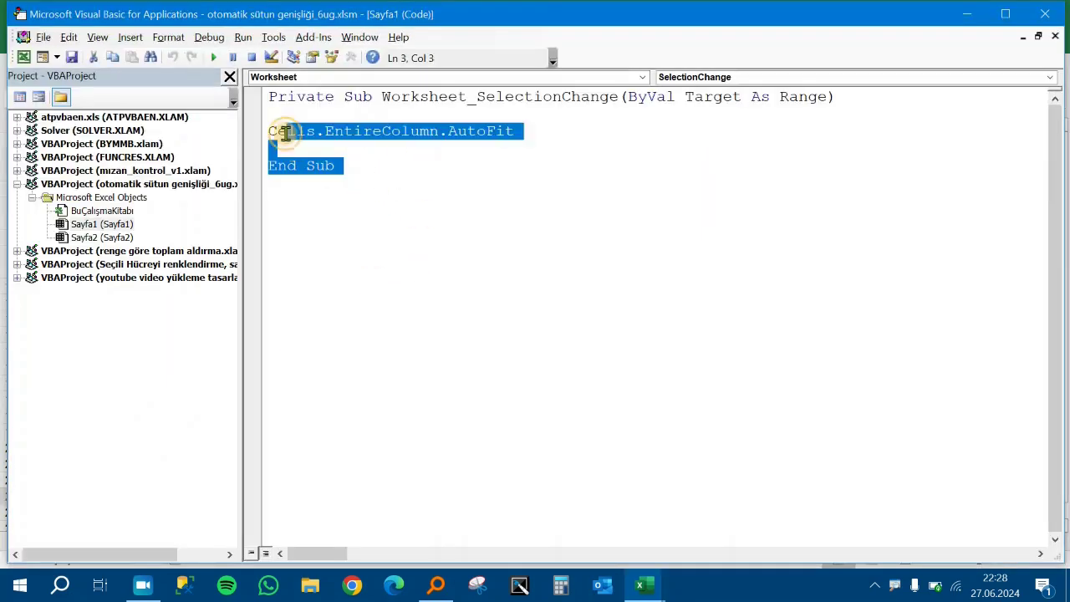
pyautogui.click(477, 232)
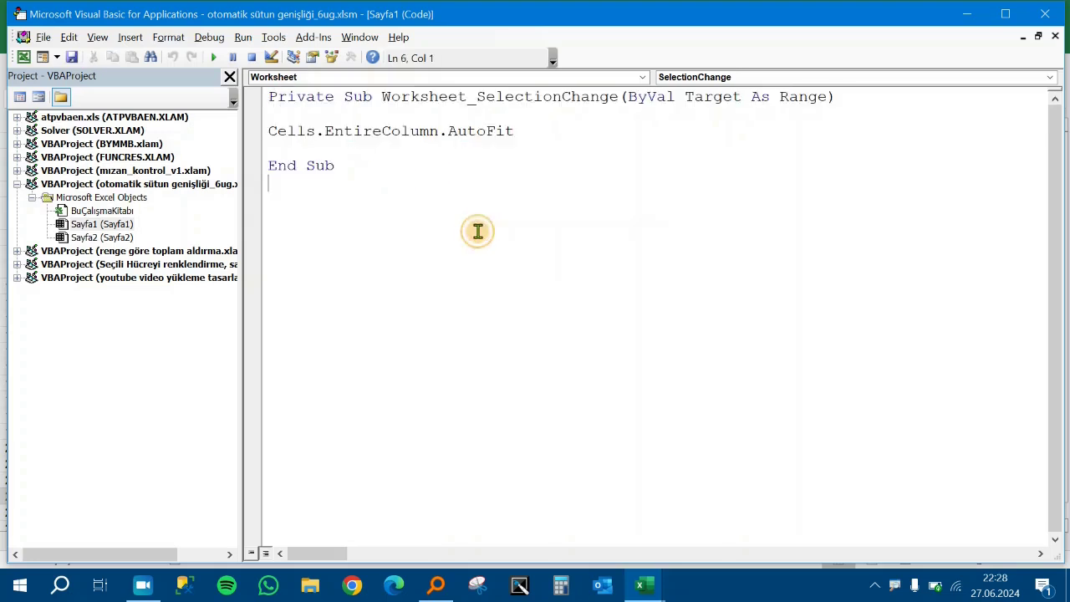
pyautogui.click(642, 81)
pyautogui.click(641, 82)
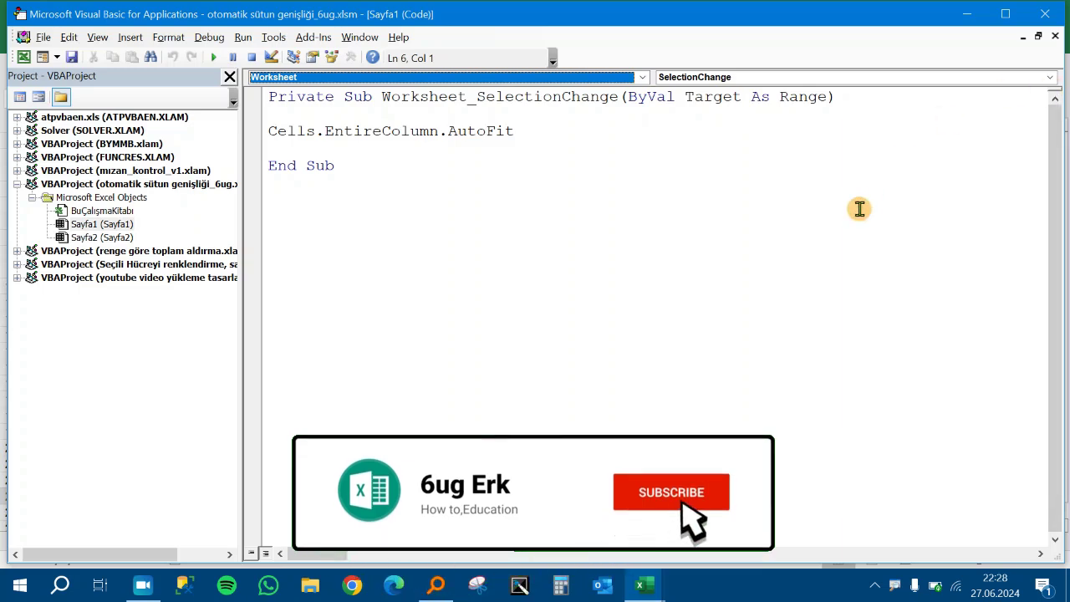
pyautogui.click(1040, 21)
# - Switch to Sayfa2 and check that its code module is empty
pyautogui.click(138, 539)
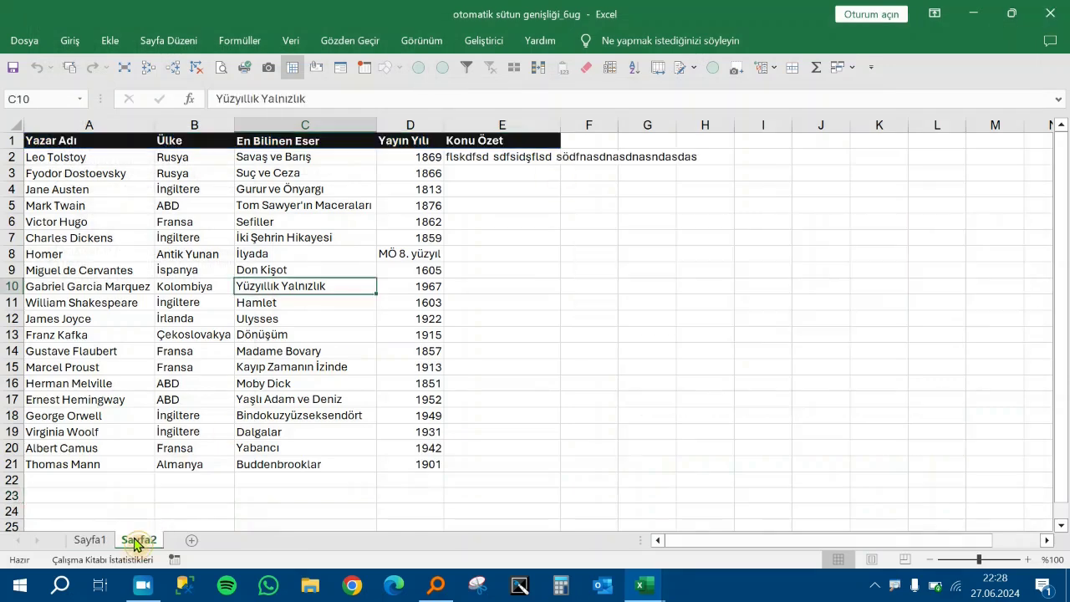
pyautogui.rightClick(136, 543)
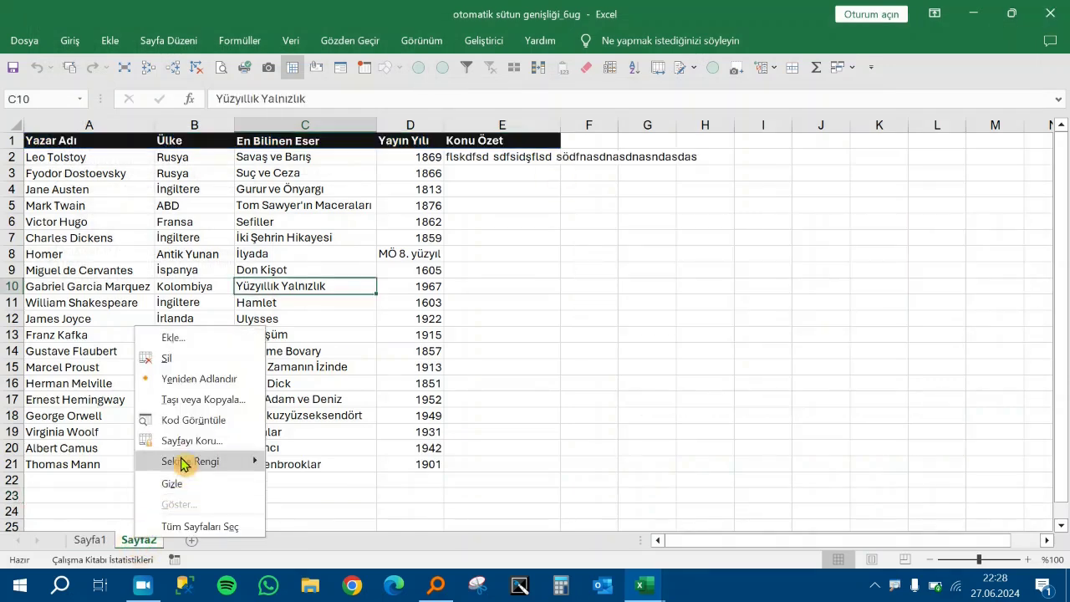
pyautogui.click(201, 423)
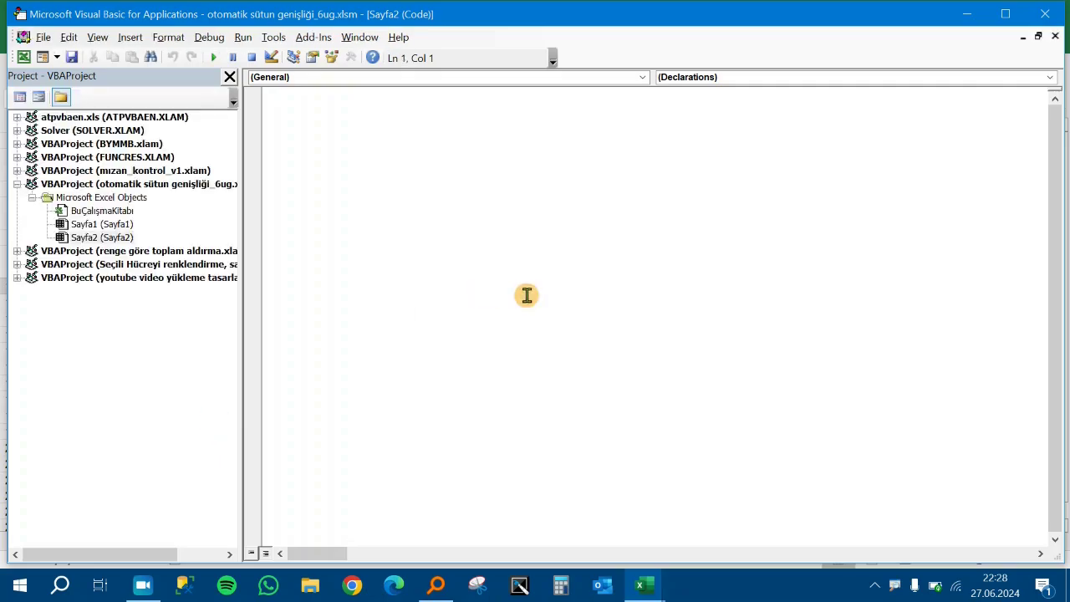
pyautogui.click(1055, 14)
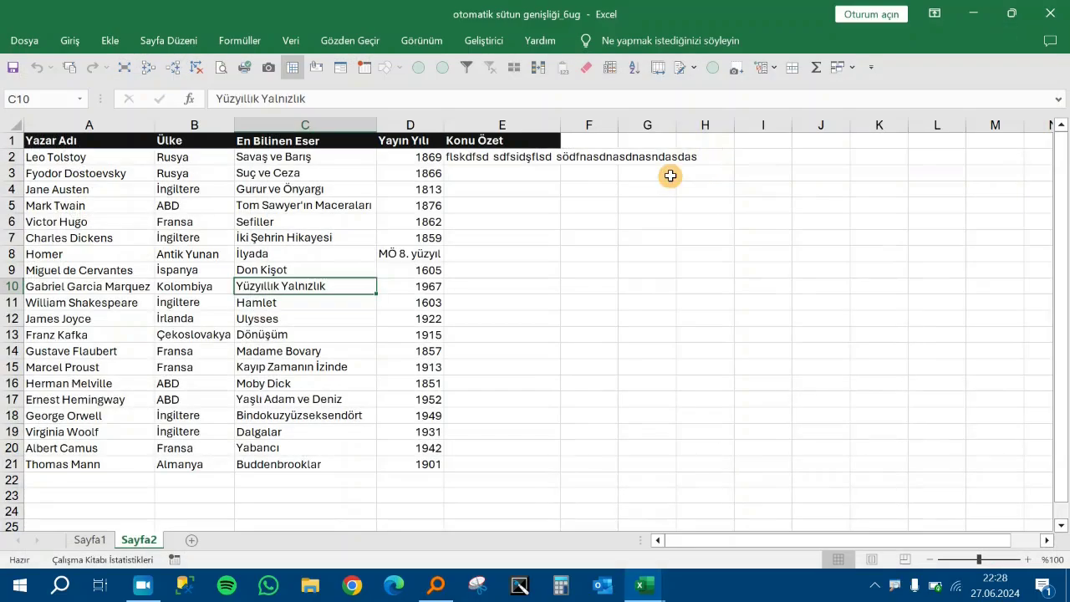
# - Replace E2's text with the placeholder 'askfjldkajf sdfkjsdlkf sdfksdfklsdsf', which spills past column E
pyautogui.click(515, 156)
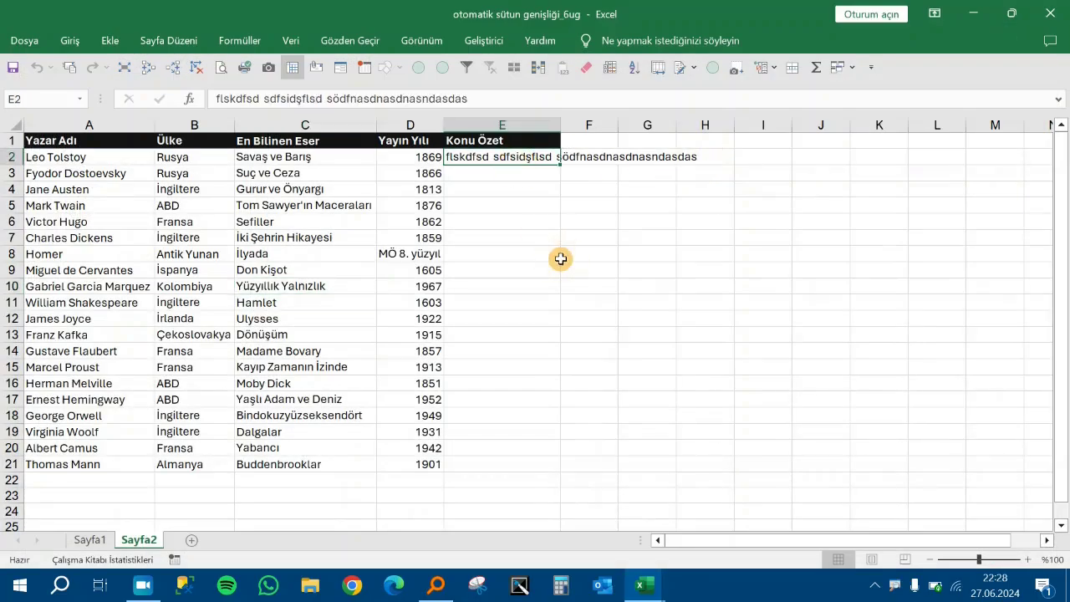
pyautogui.press('Left')
pyautogui.press('Left')
pyautogui.press('Left')
pyautogui.press('Right')
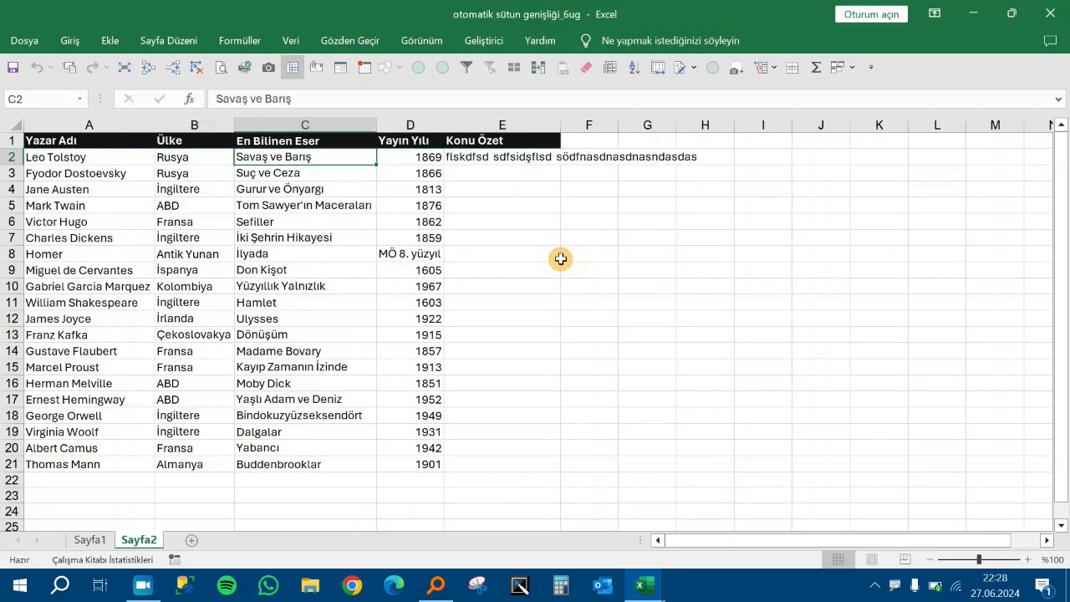
pyautogui.press('Right')
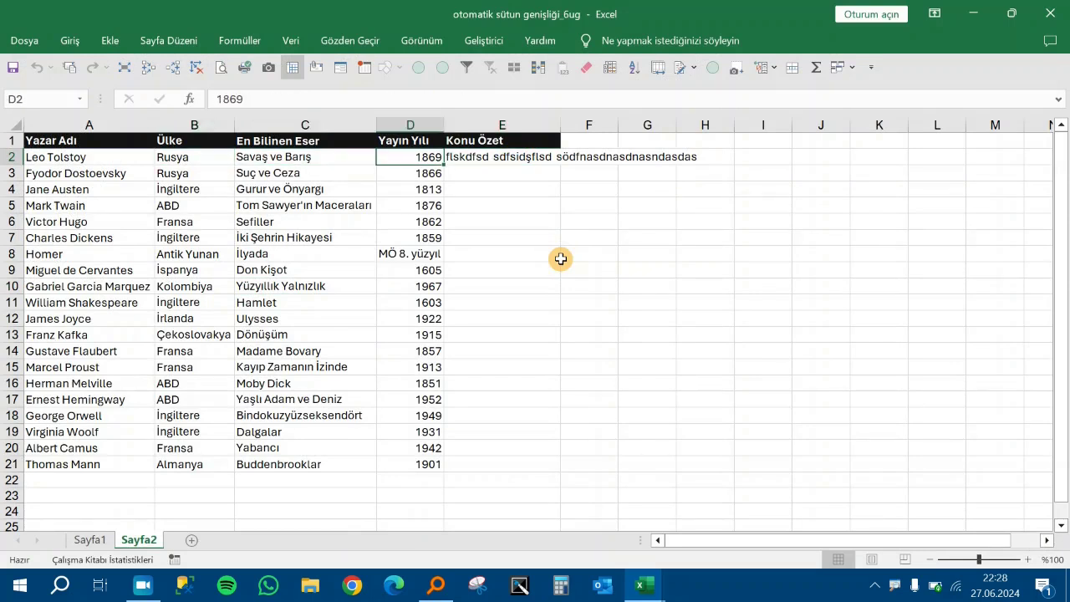
pyautogui.press('Right')
pyautogui.press('Down')
pyautogui.press('Up')
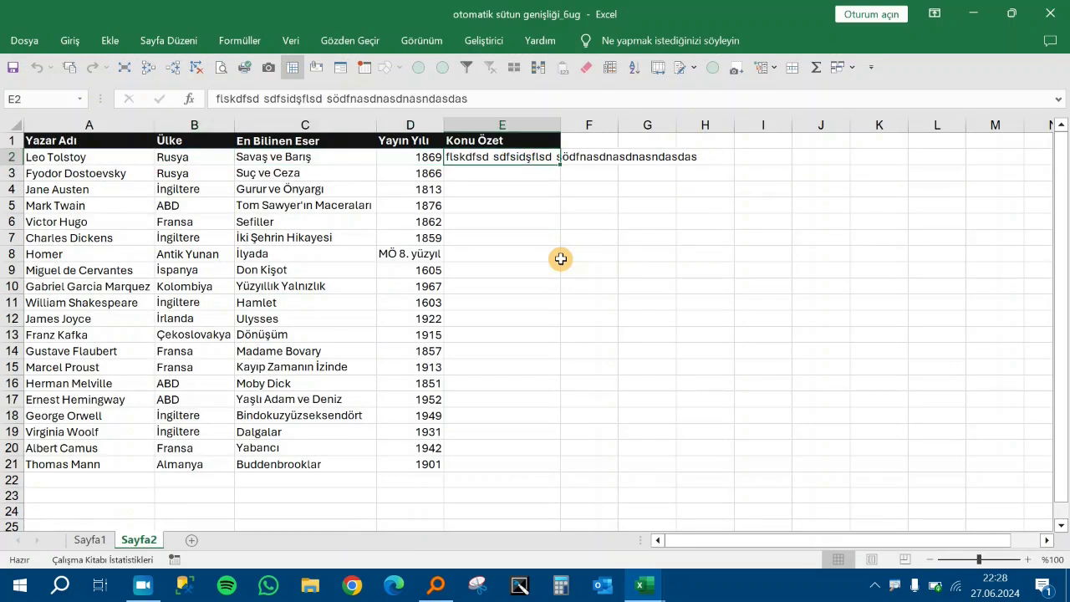
pyautogui.press('Delete')
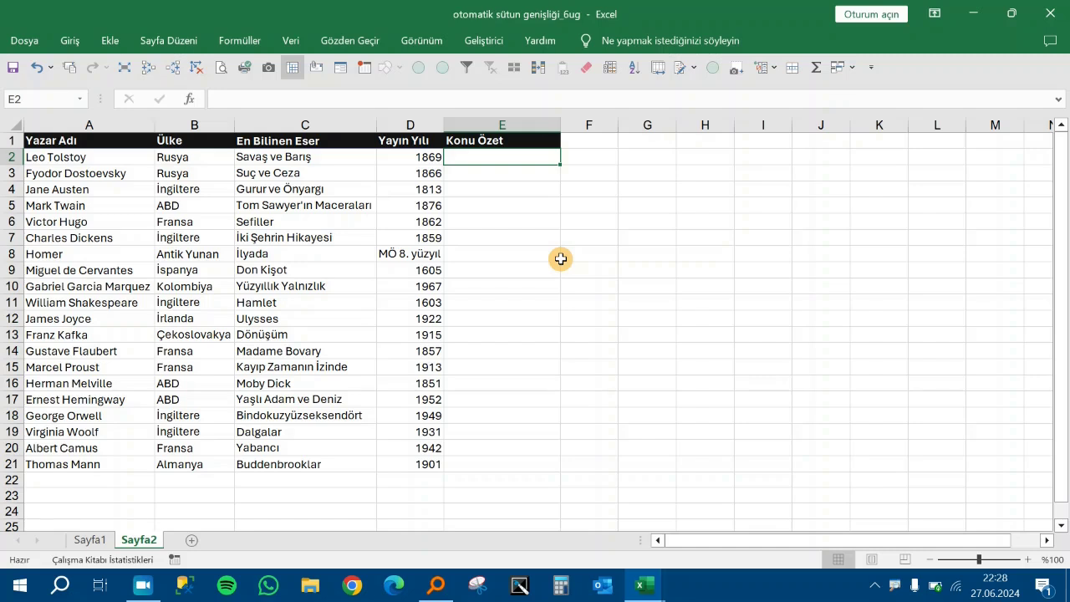
pyautogui.write('askfjldkajf sdfkjsdlkf sdfksdfklsdsf')
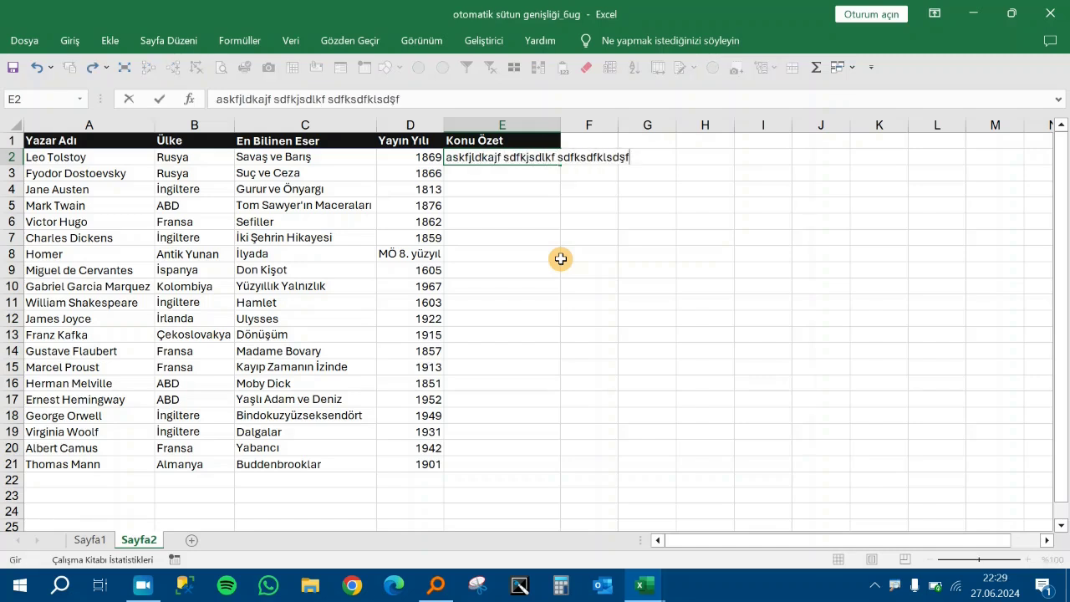
pyautogui.press('Return')
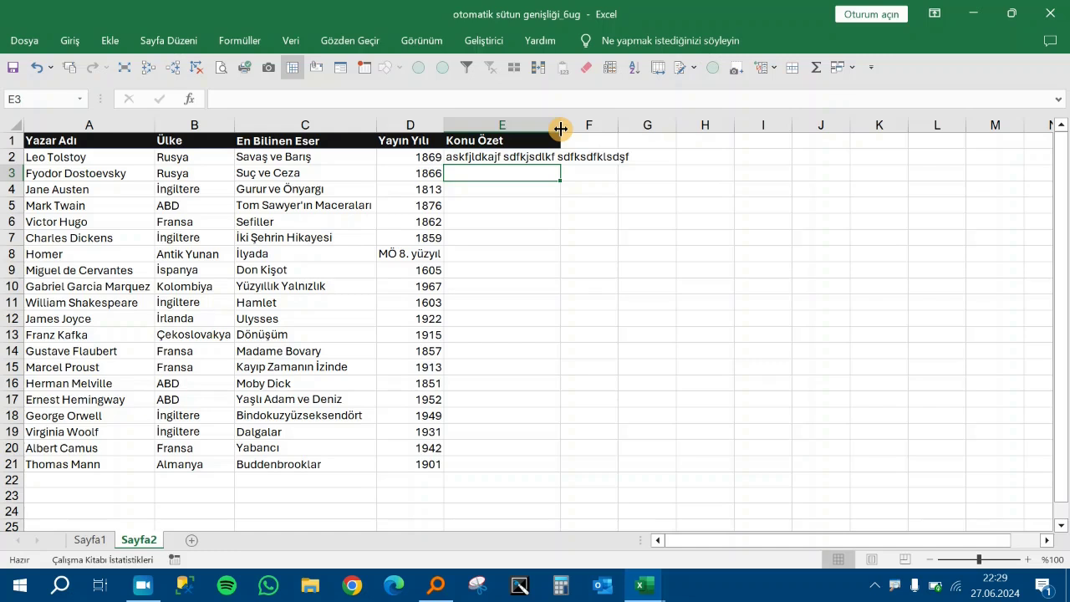
# - Autofit column E via Giriş > Biçim > Sütun Genişliğini Otomatik Ayarla, then return to Sayfa1
pyautogui.doubleClick(560, 125)
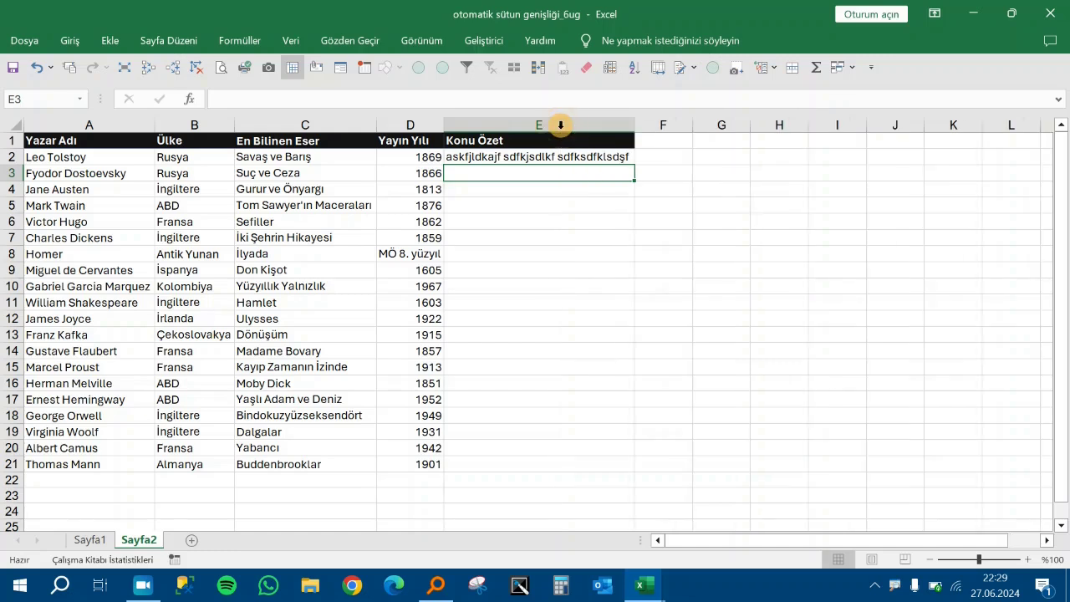
pyautogui.hotkey('ctrl', 'z')
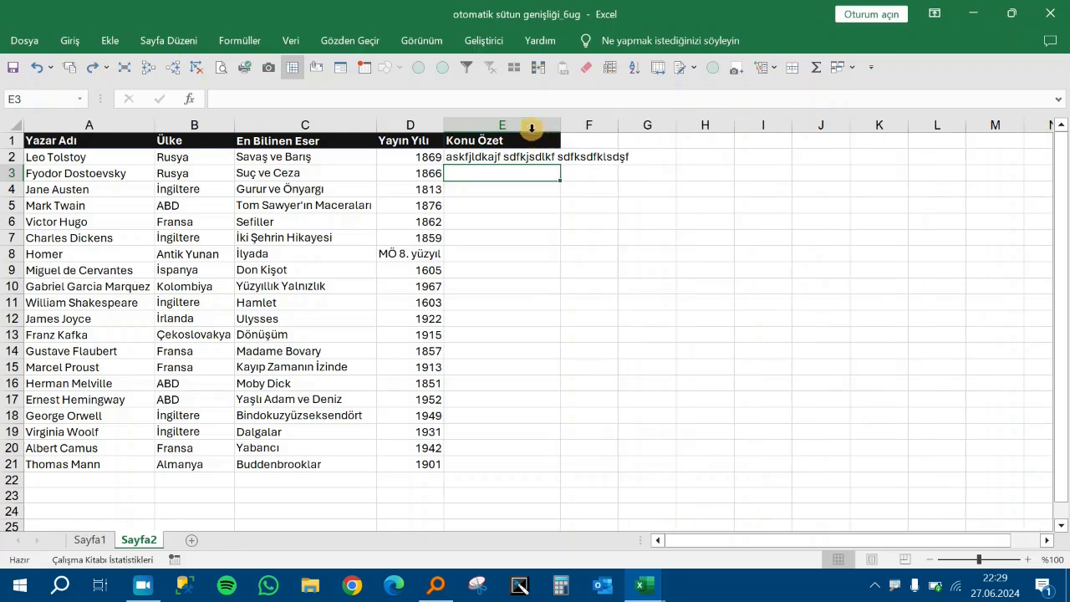
pyautogui.click(530, 125)
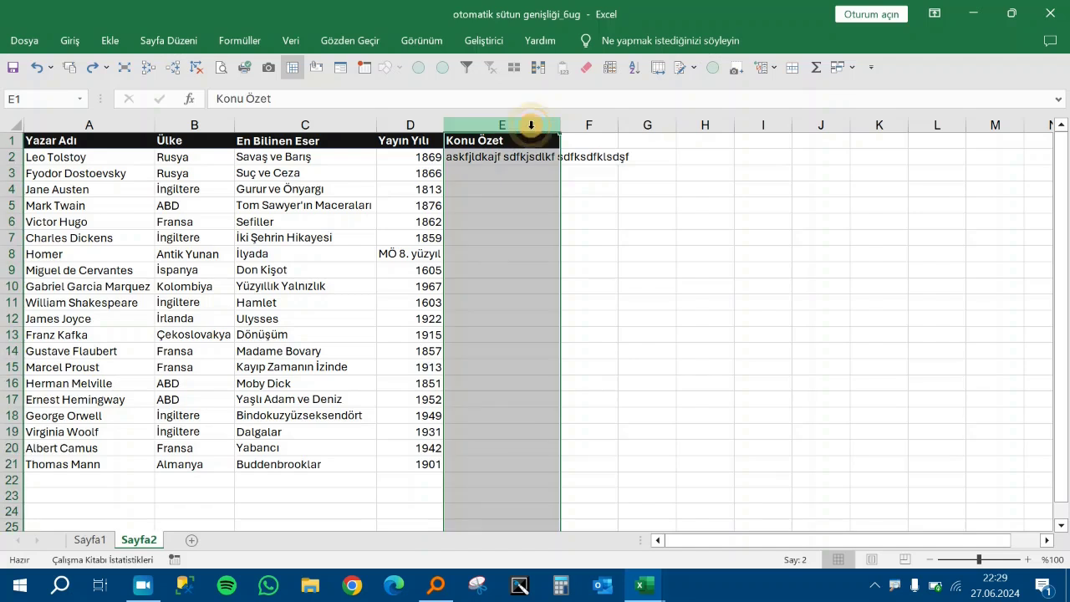
pyautogui.click(67, 44)
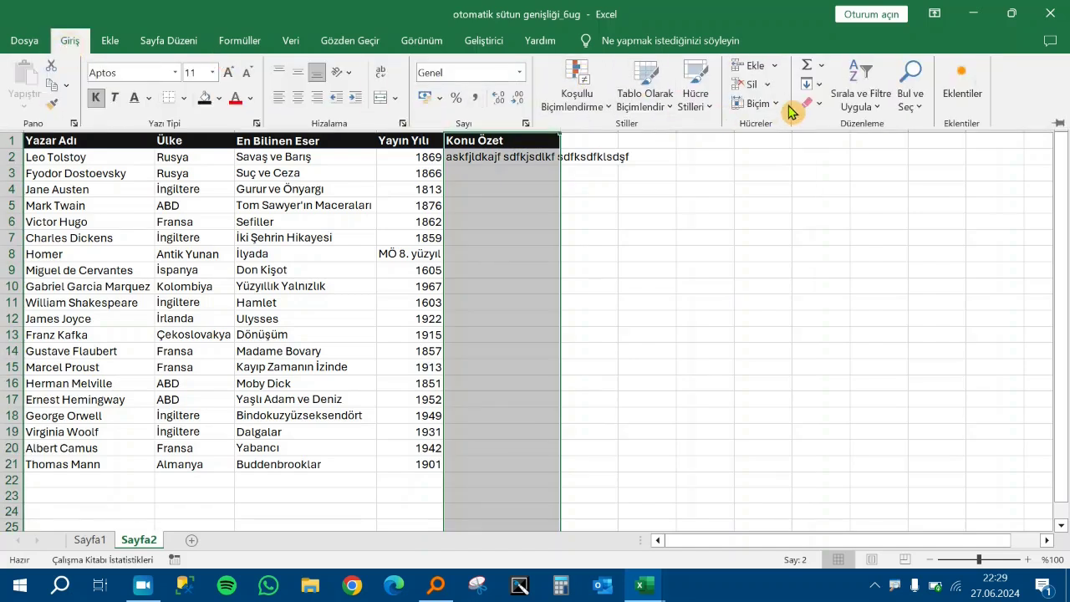
pyautogui.click(776, 105)
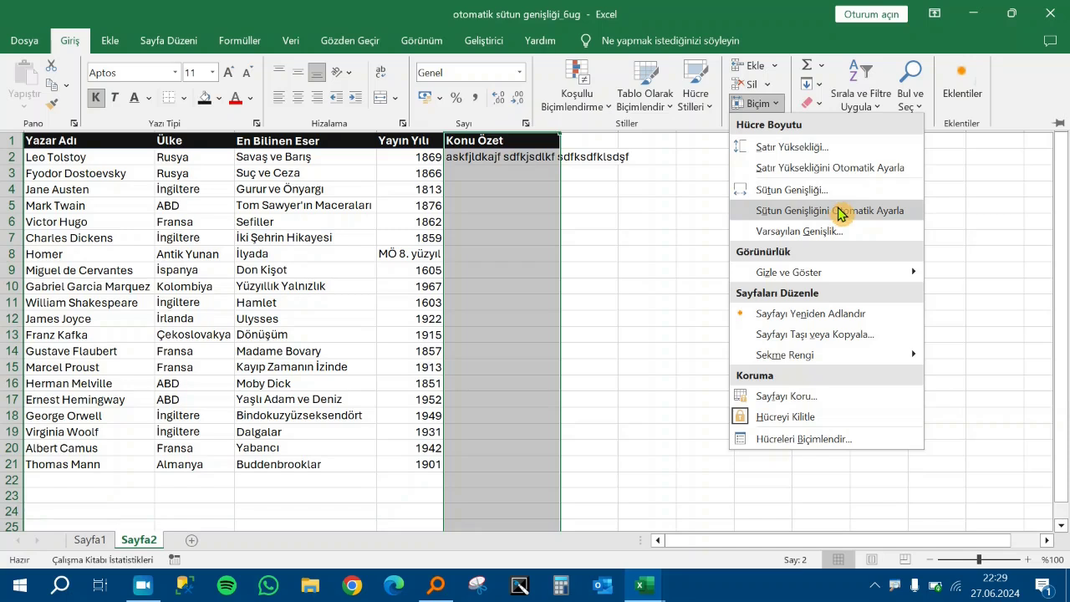
pyautogui.click(840, 214)
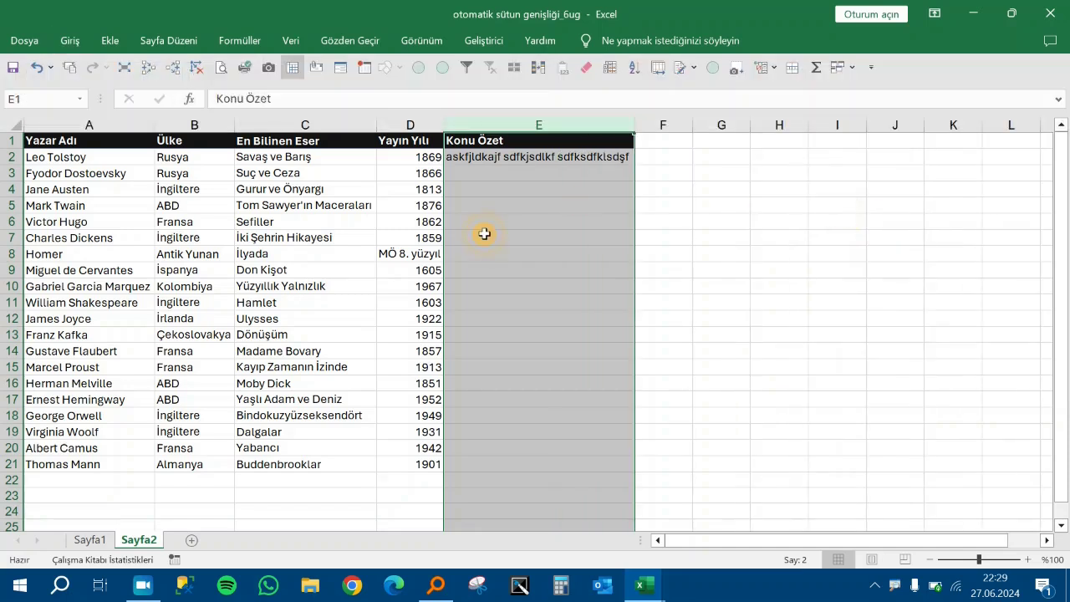
pyautogui.click(528, 223)
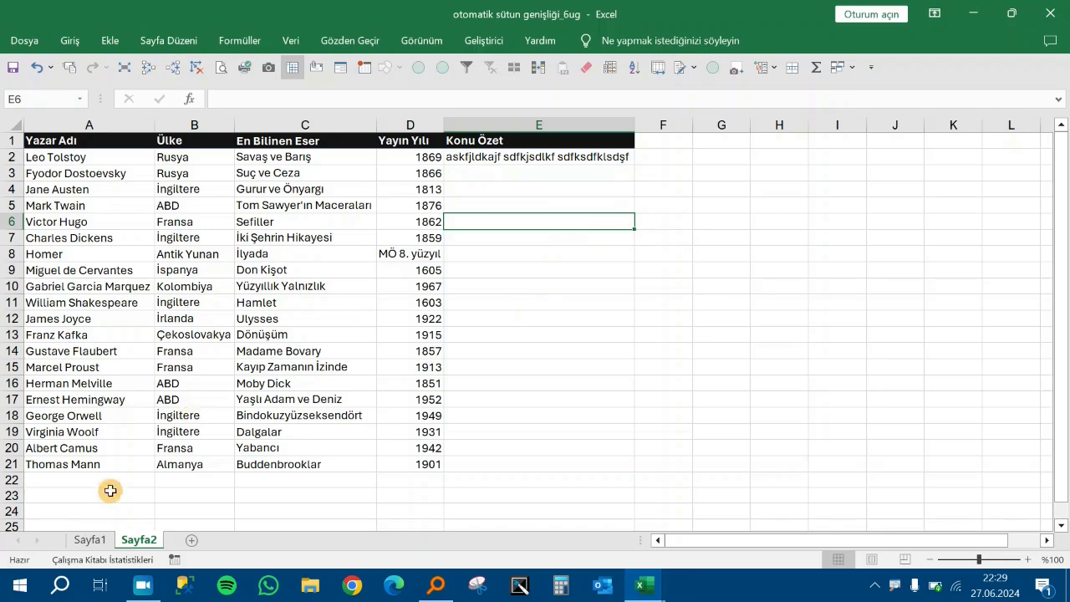
pyautogui.click(93, 543)
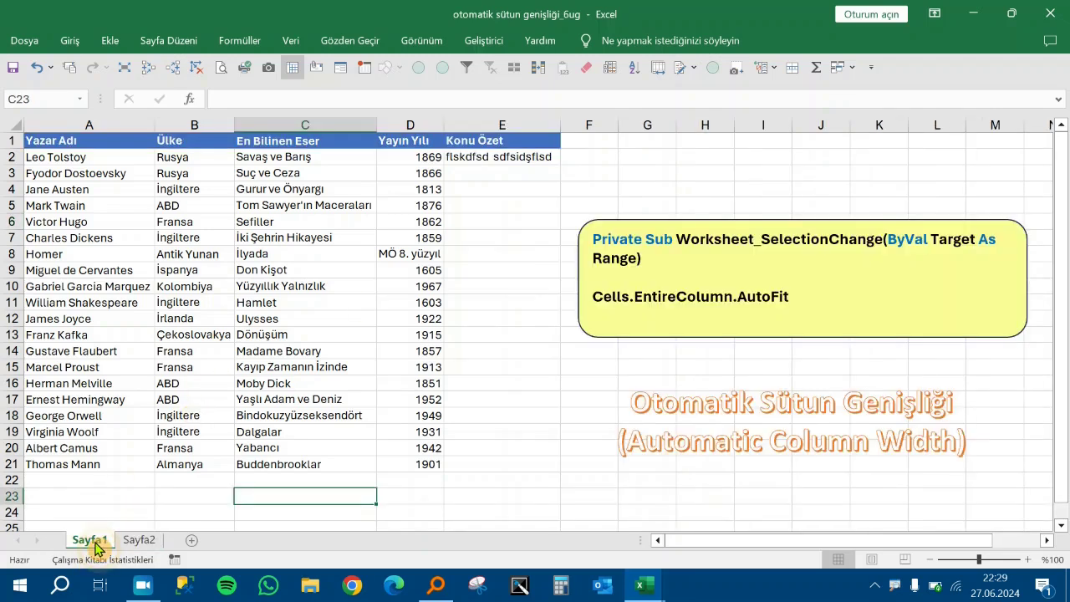
# - Append 'laksjdkasjkdas' to Sayfa1's E2 so the macro auto-fits column E
pyautogui.click(494, 159)
pyautogui.press('F2')
pyautogui.write('jasndjasd')
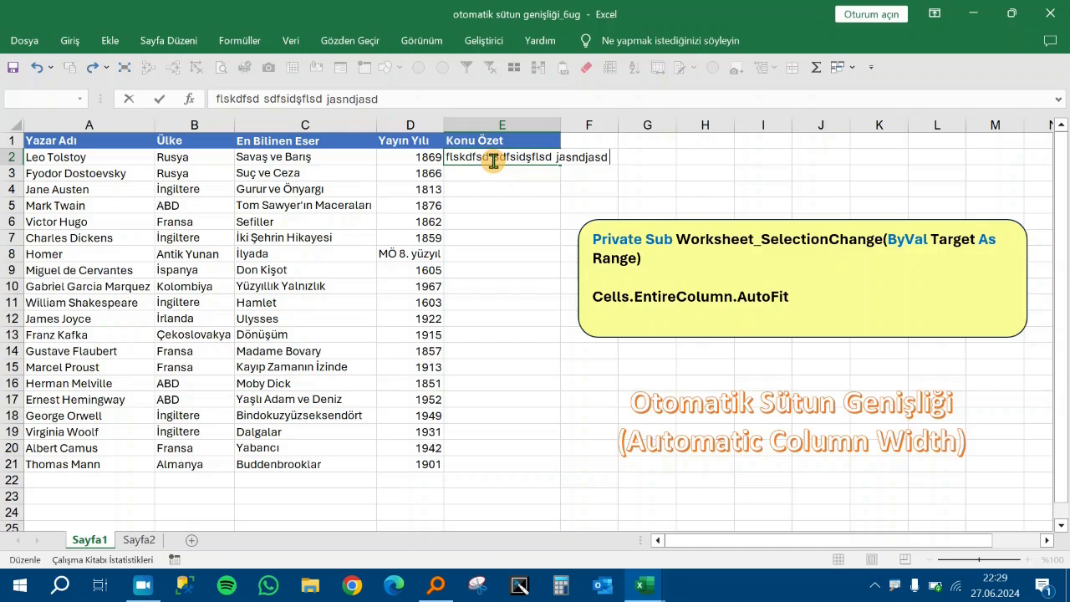
pyautogui.write('laksjdkasjkdas')
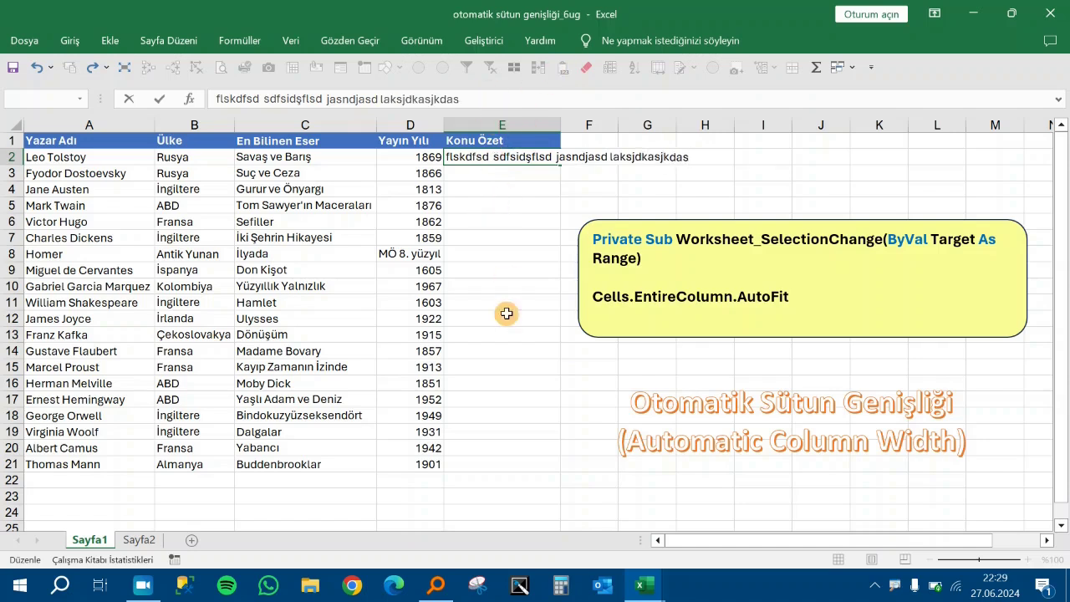
pyautogui.press('Return')
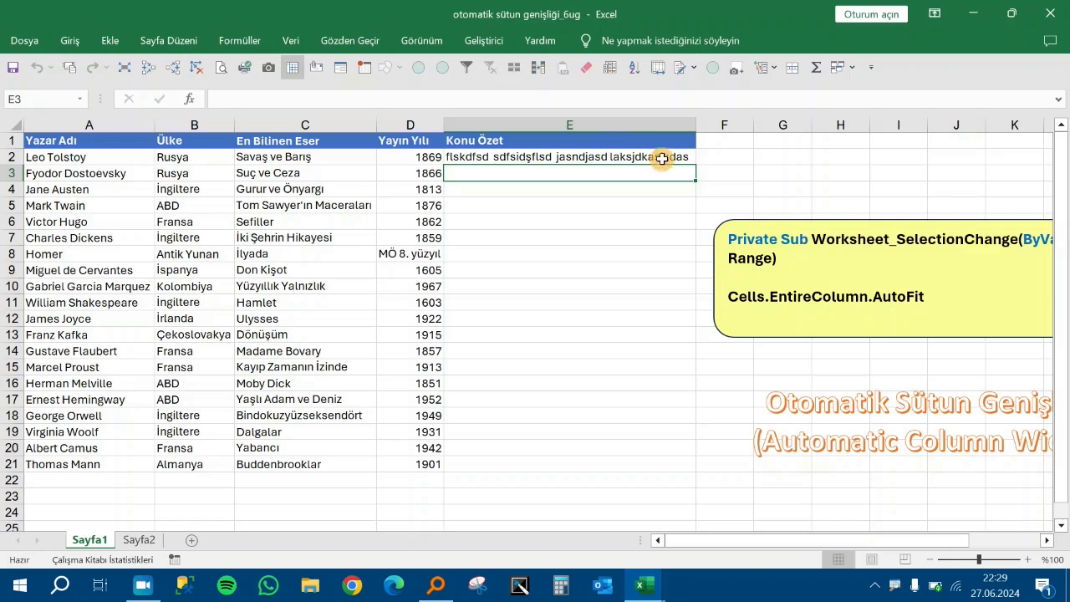
pyautogui.click(665, 157)
pyautogui.press('Left')
pyautogui.press('Left')
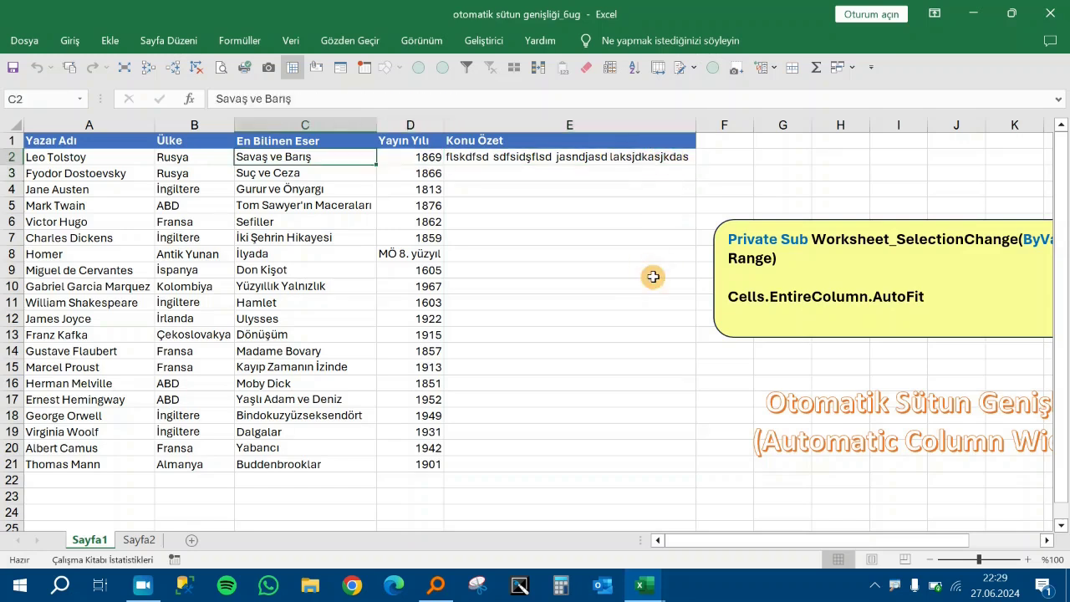
pyautogui.press('Right')
pyautogui.press('Right')
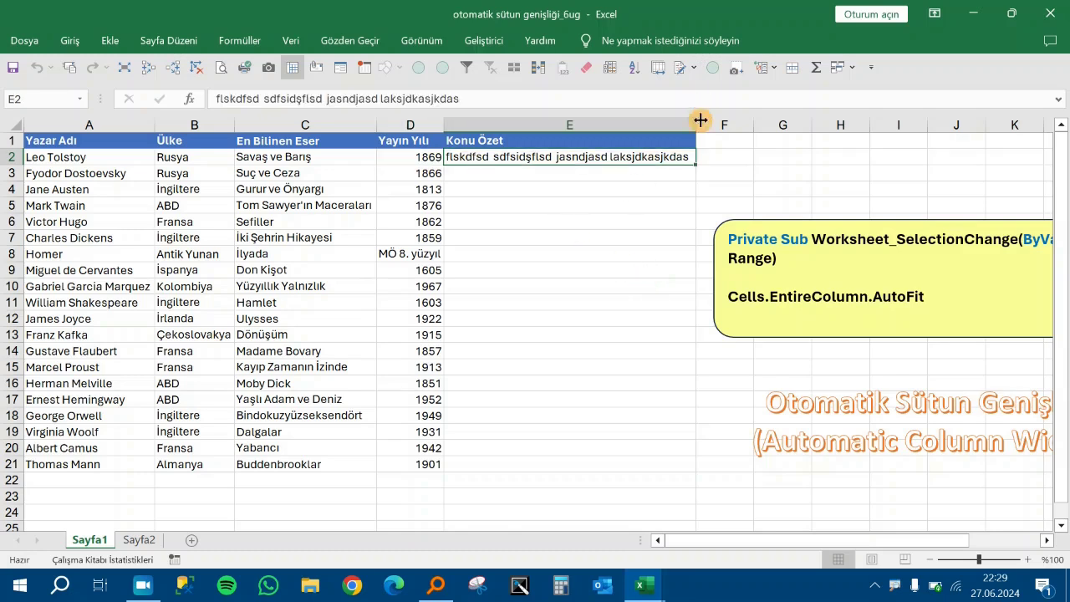
# - Narrow column E, select C8 so it snaps back, shift the code callout left, and show Sayfa2
pyautogui.moveTo(695, 123); pyautogui.dragTo(560, 124)
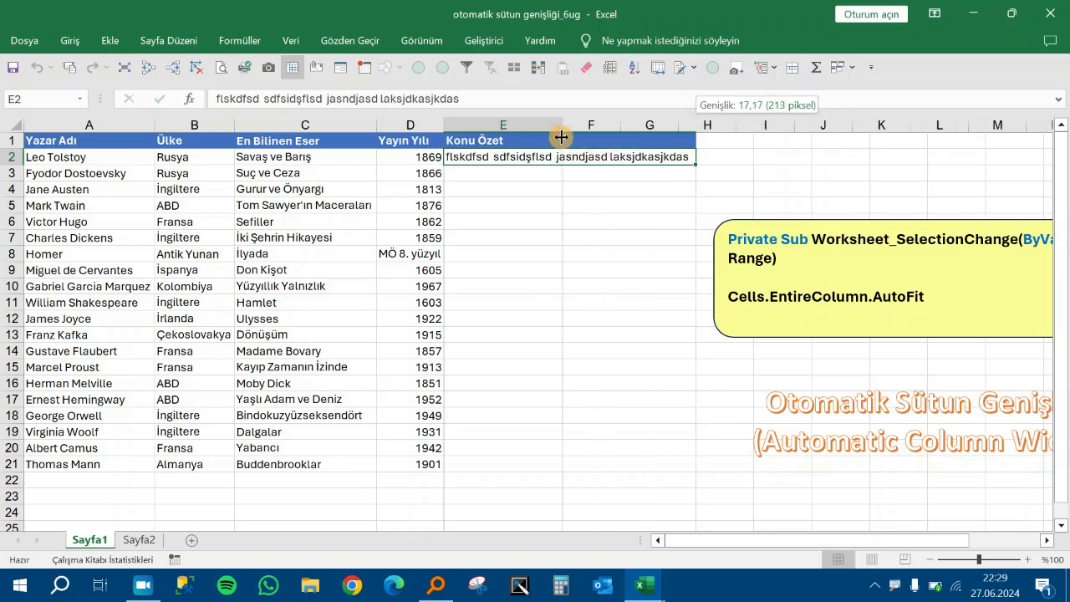
pyautogui.click(296, 259)
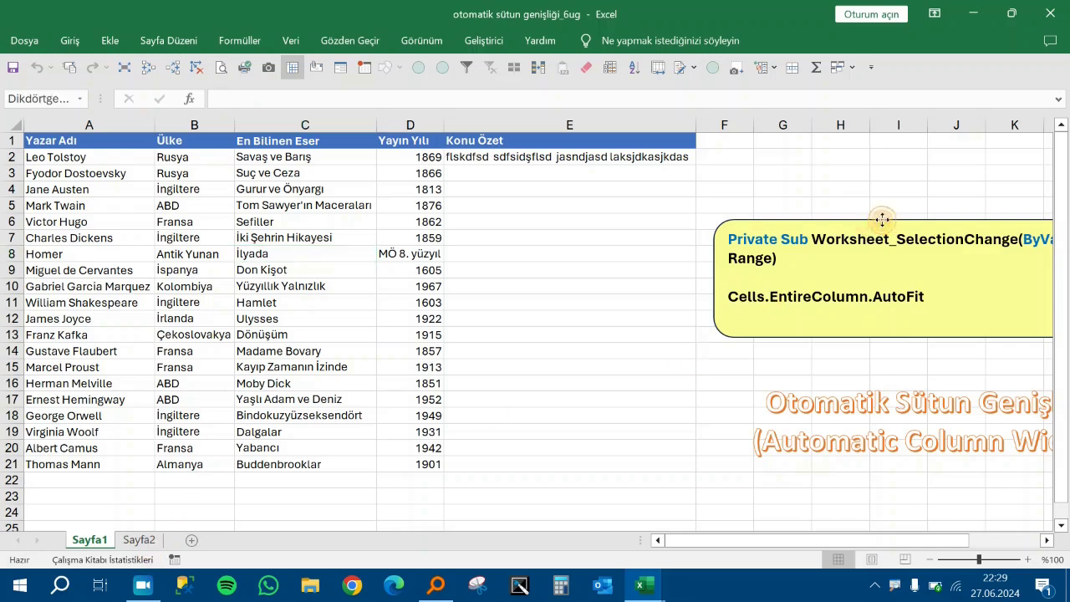
pyautogui.moveTo(887, 222); pyautogui.dragTo(679, 208)
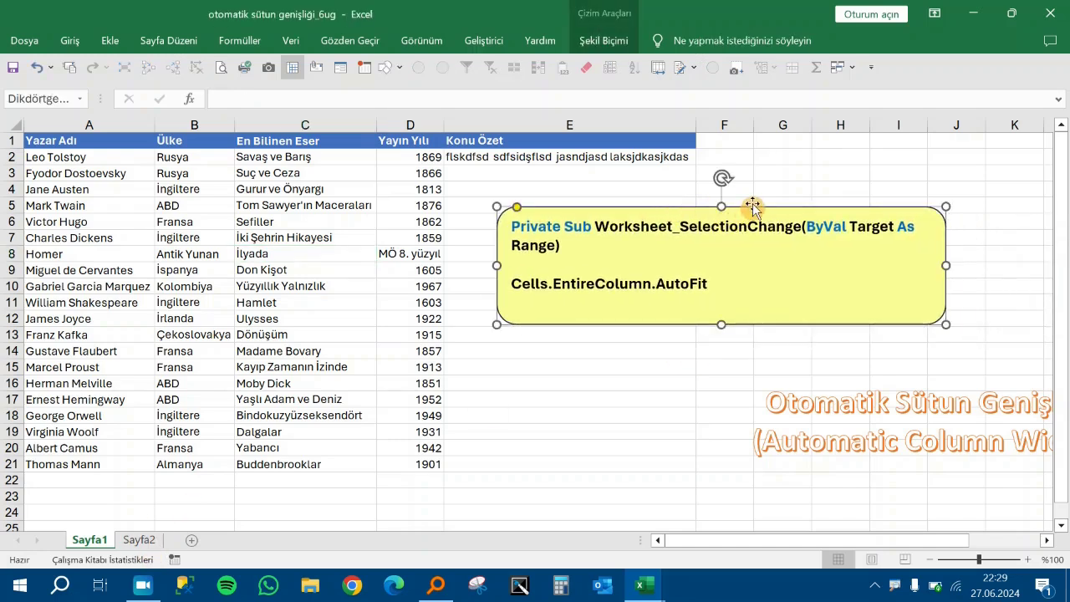
pyautogui.click(140, 545)
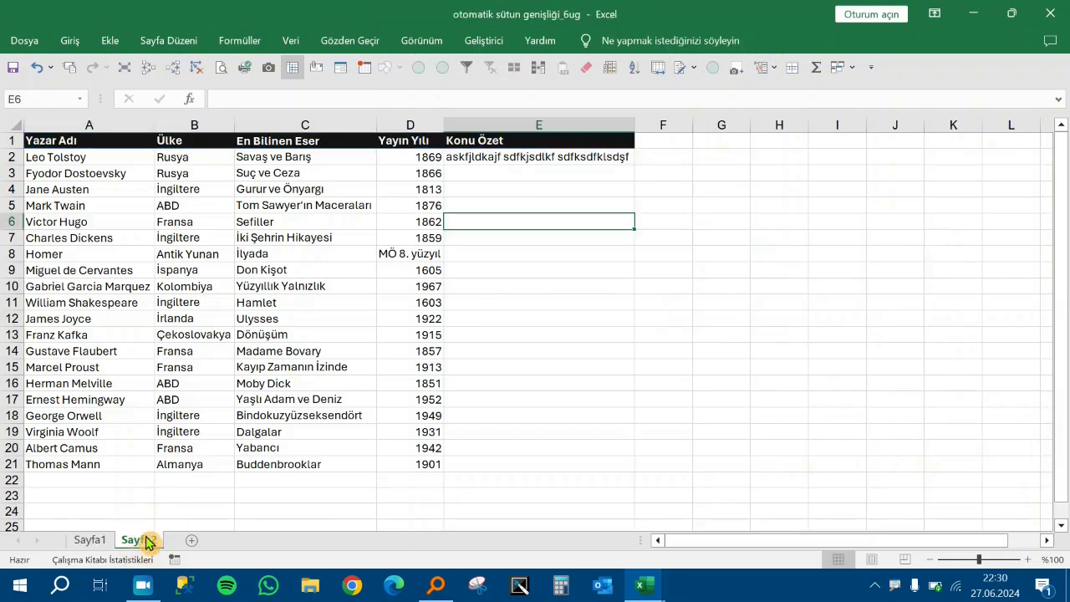
# - Add an empty Worksheet_SelectionChange procedure to Sayfa2's code module
pyautogui.rightClick(144, 539)
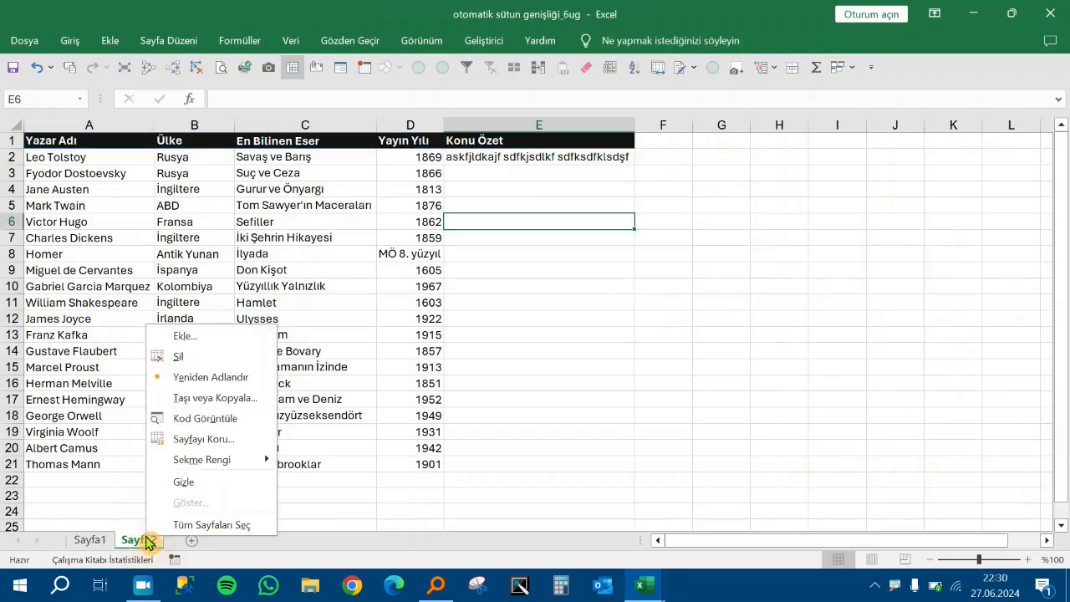
pyautogui.click(209, 428)
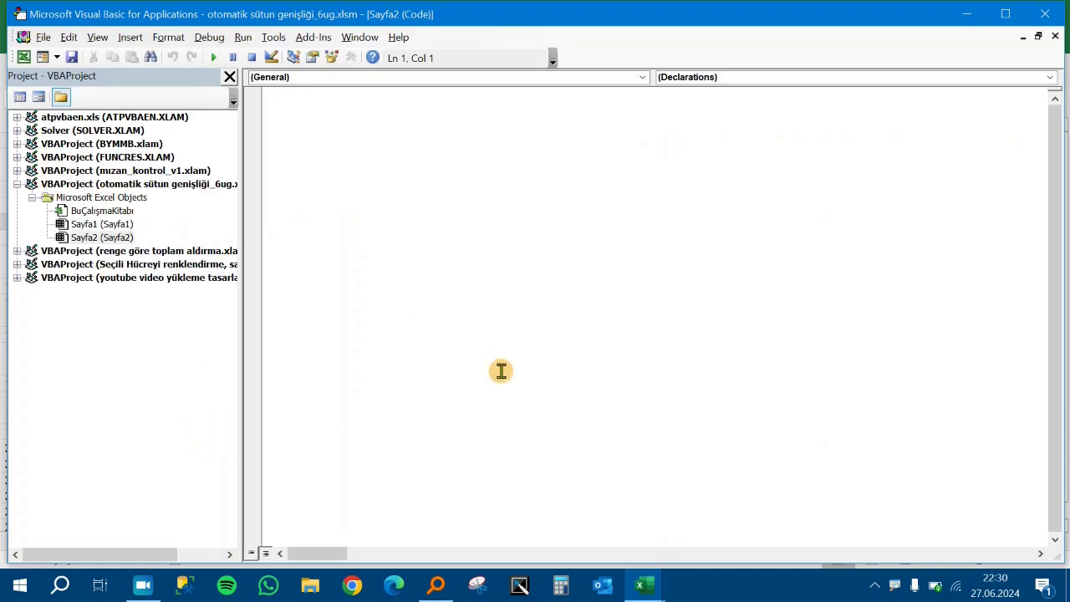
pyautogui.click(642, 77)
pyautogui.click(609, 101)
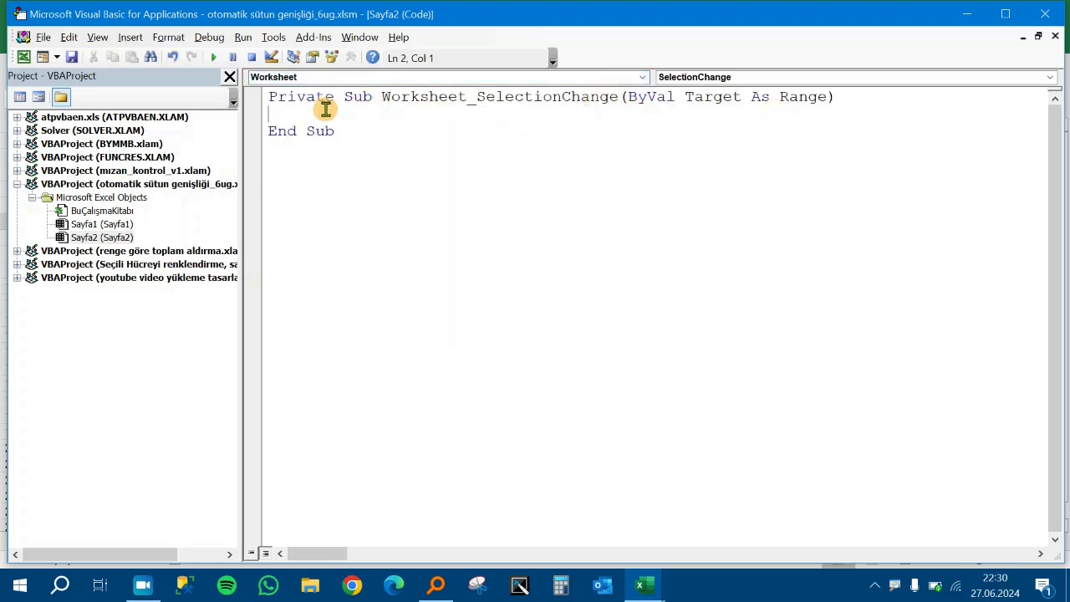
pyautogui.press('Return')
pyautogui.press('Return')
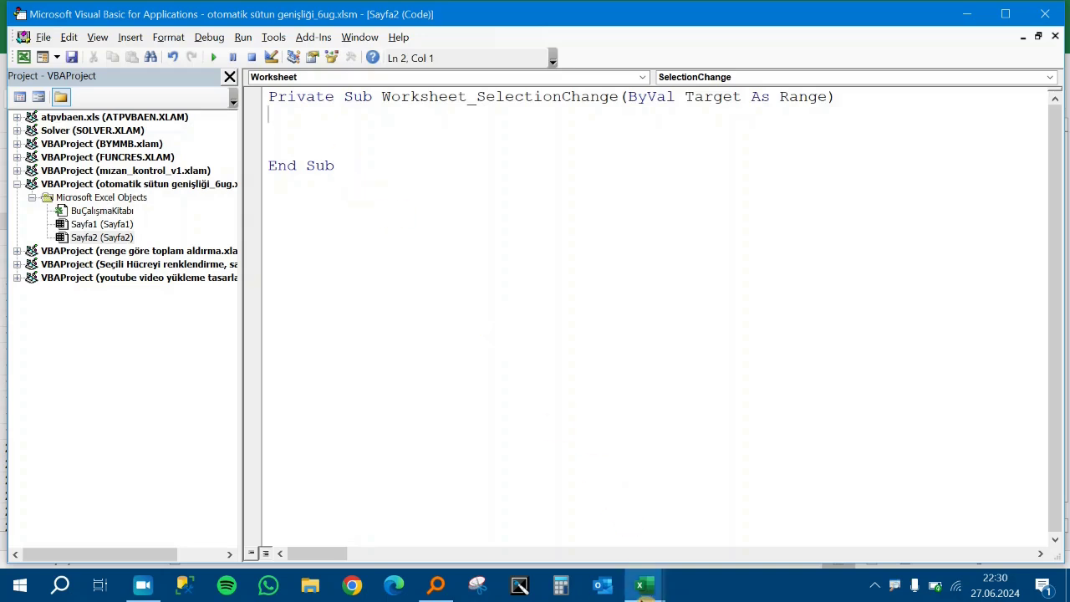
# - Bring the Excel workbook back and select the code text in the callout
pyautogui.click(643, 585)
pyautogui.click(645, 558)
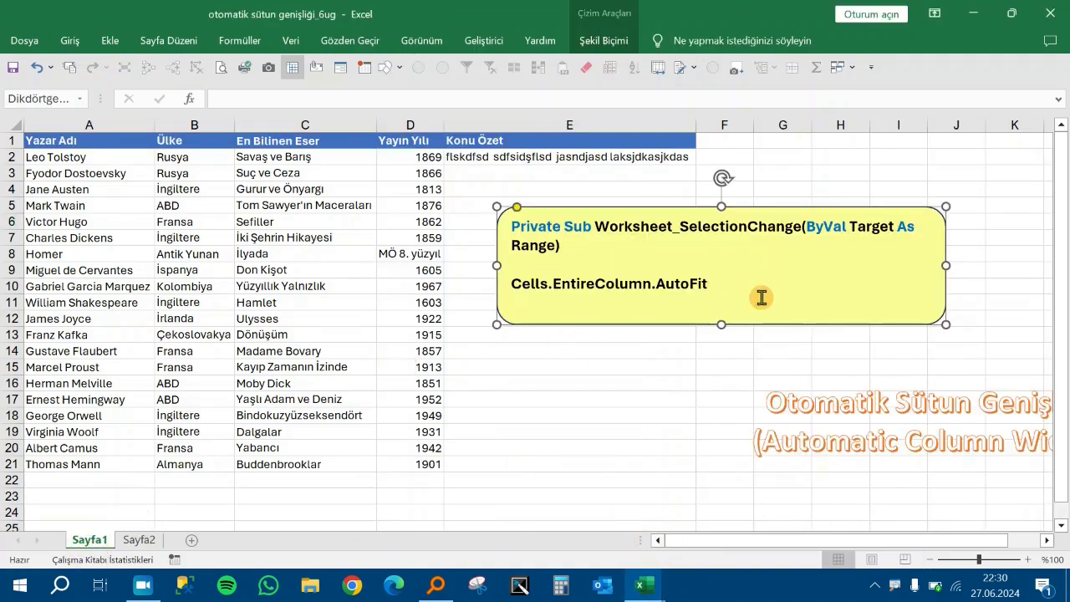
pyautogui.moveTo(759, 299); pyautogui.dragTo(510, 226)
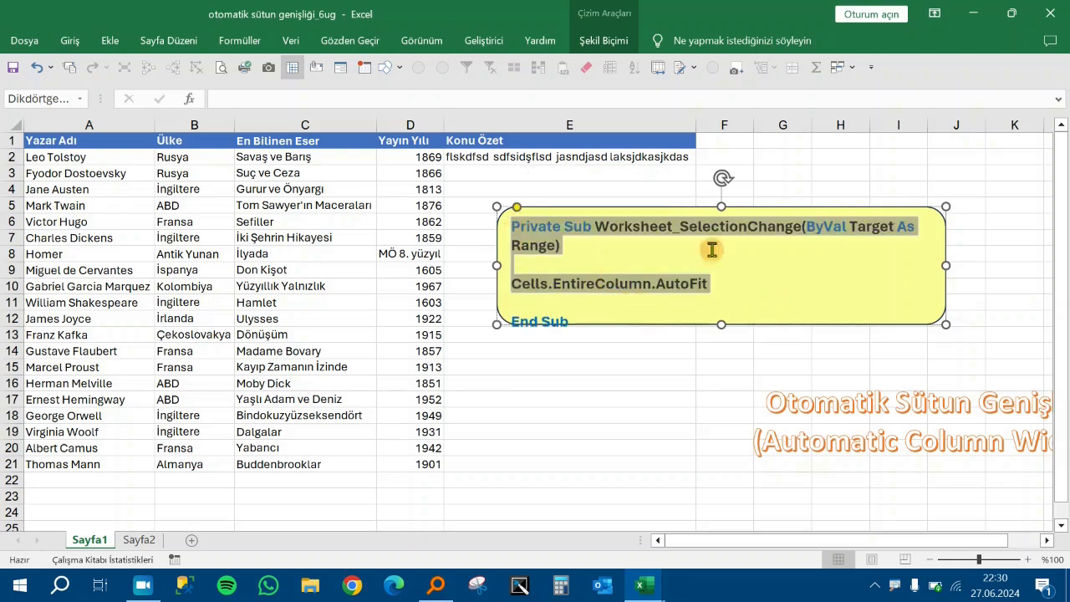
# - Make the yellow callout taller to reveal End Sub and select its code lines
pyautogui.click(698, 302)
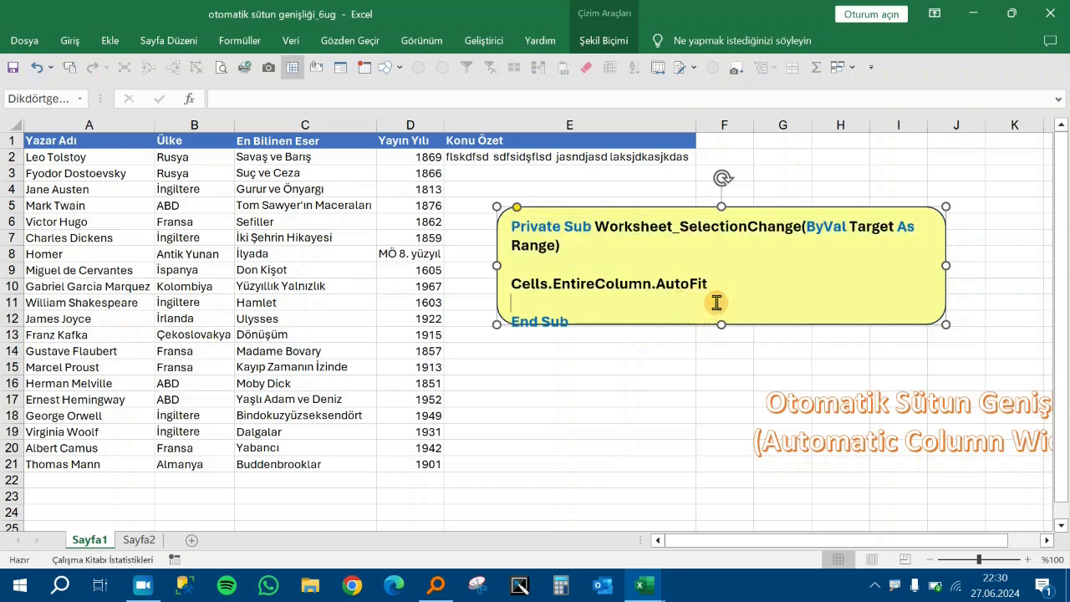
pyautogui.moveTo(723, 325); pyautogui.dragTo(724, 354)
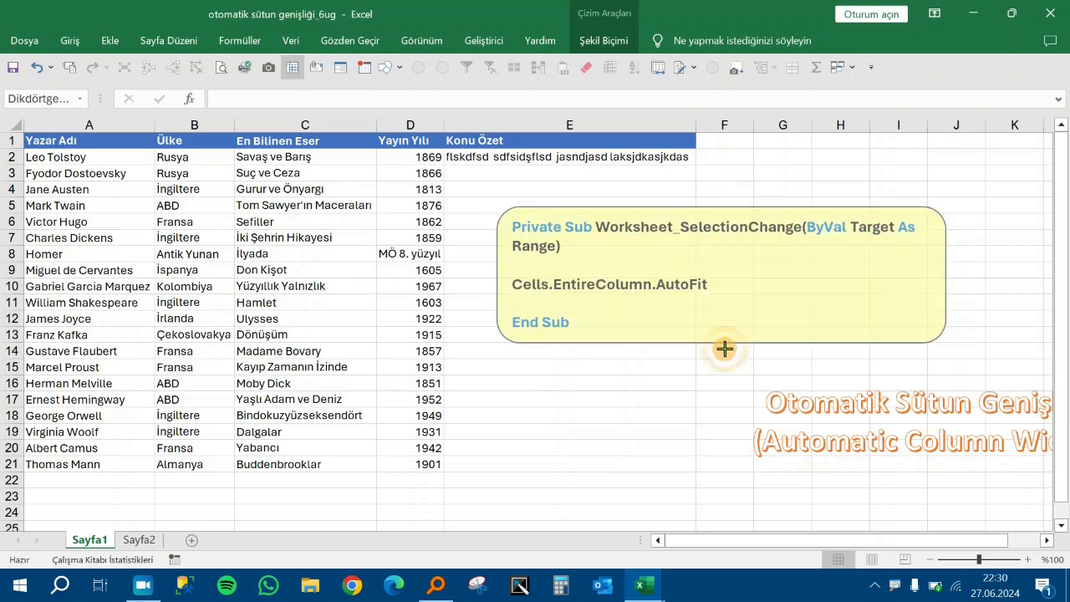
pyautogui.click(630, 324)
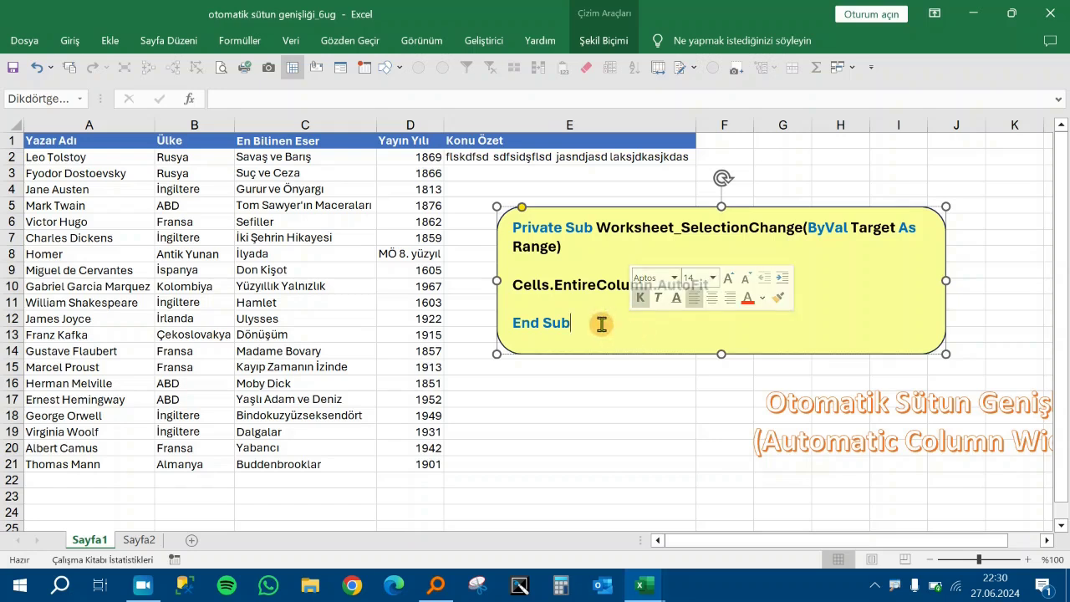
pyautogui.moveTo(585, 322)
pyautogui.mouseDown()
pyautogui.moveTo(503, 240)
pyautogui.moveTo(504, 225)
pyautogui.mouseUp()
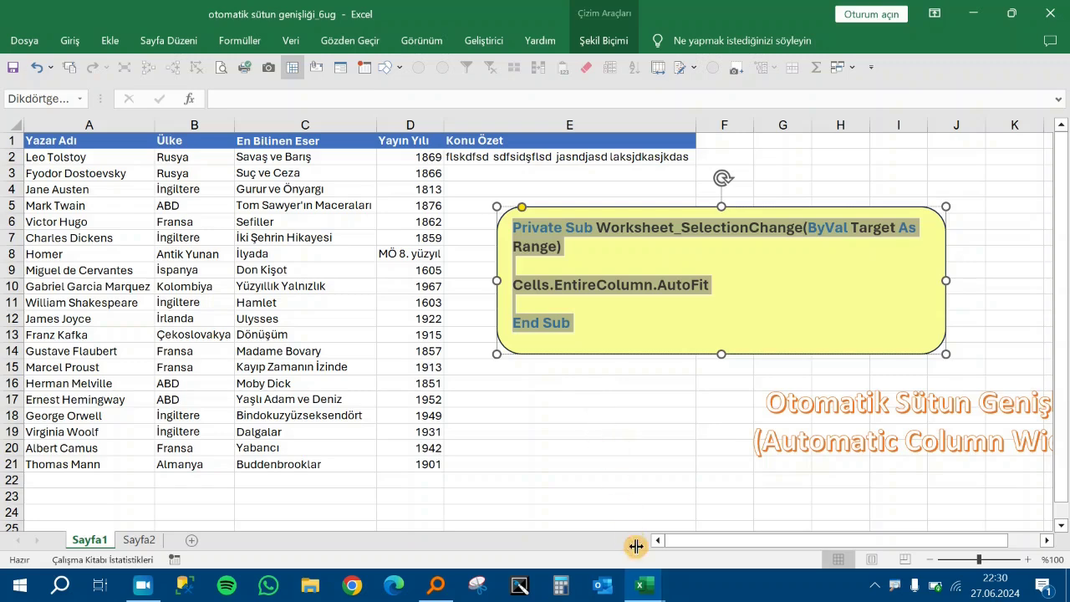
# - Switch between the workbook and the VBA editor, ending in Sayfa2's code editor
pyautogui.click(642, 586)
pyautogui.click(820, 538)
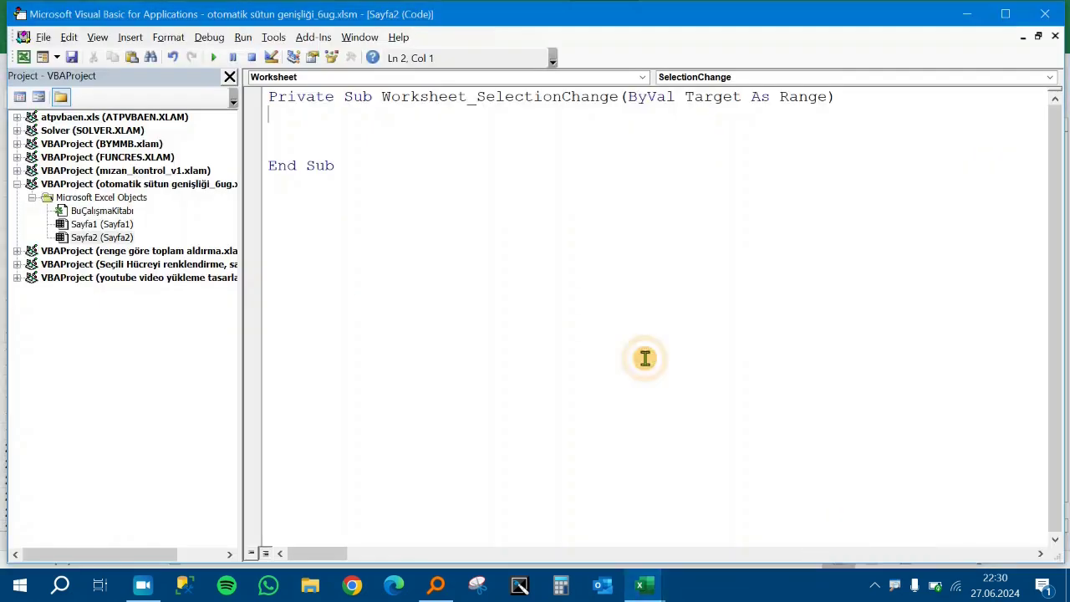
pyautogui.hotkey('alt', 'Tab')
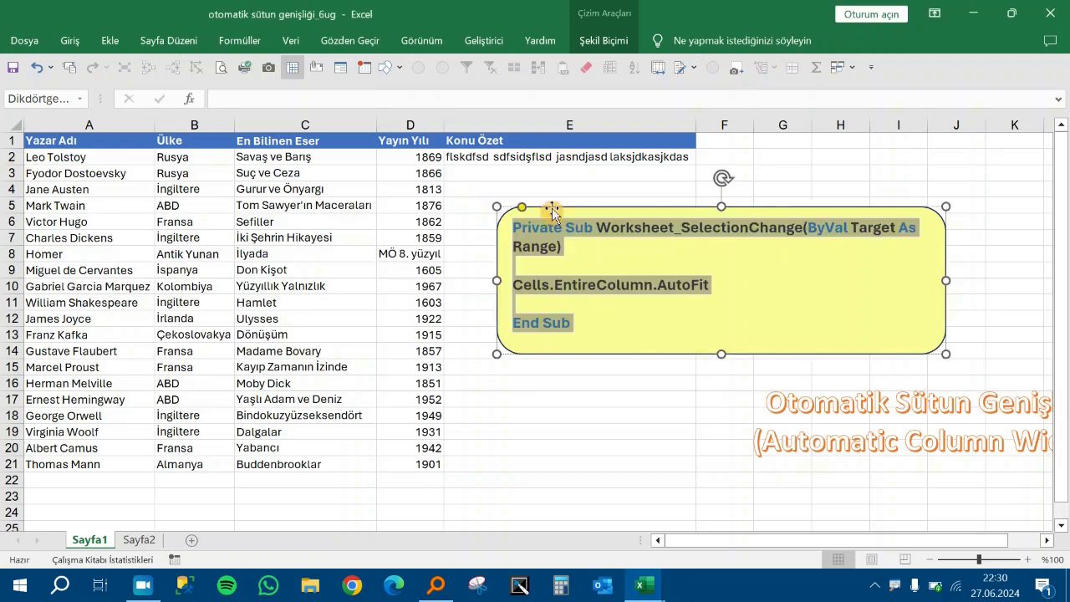
pyautogui.click(594, 248)
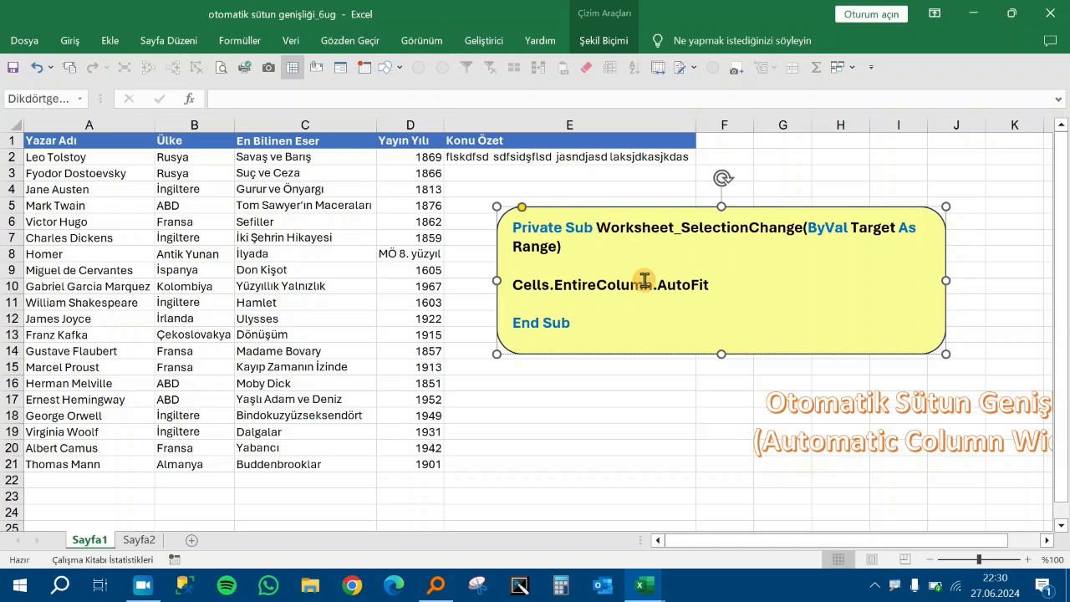
pyautogui.hotkey('alt', 'Tab')
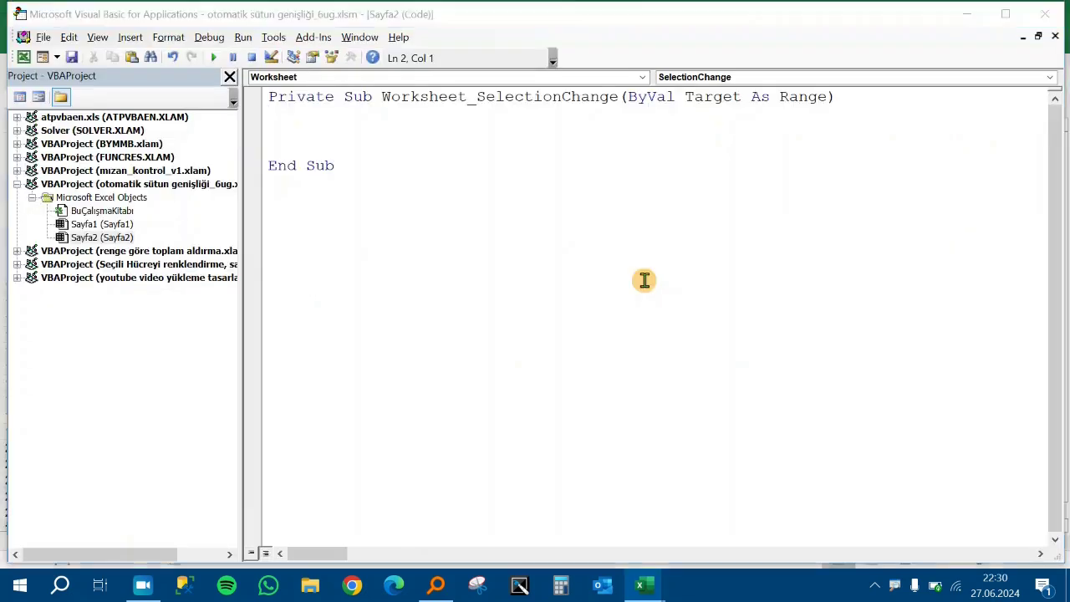
pyautogui.hotkey('alt', 'Tab')
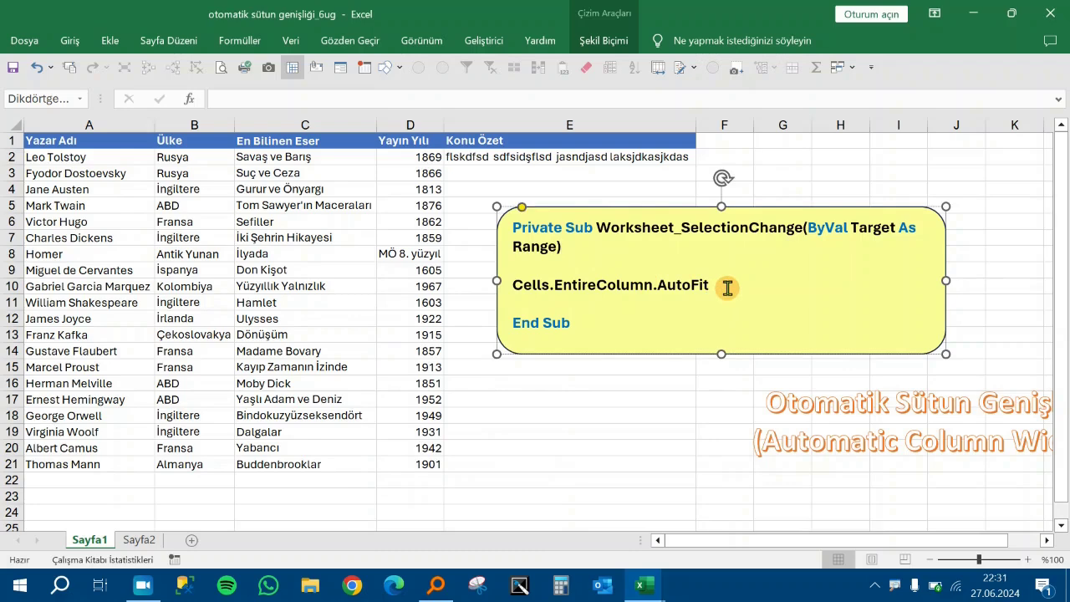
pyautogui.hotkey('alt', 'Tab')
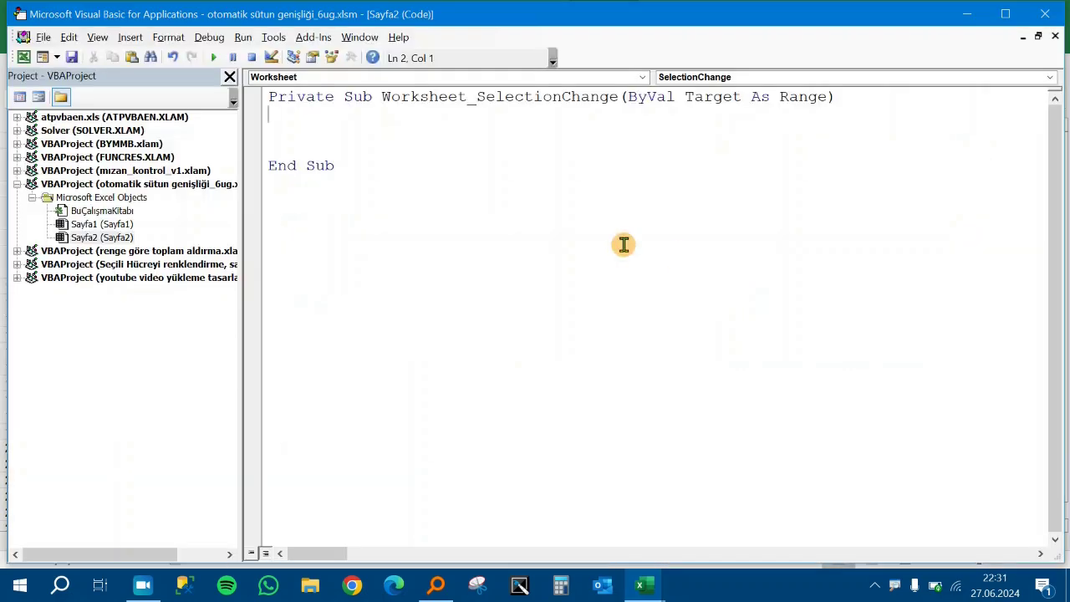
# - Write Cells.EntireColumn in the procedure using the IntelliSense suggestions
pyautogui.write('c')
pyautogui.write('.')
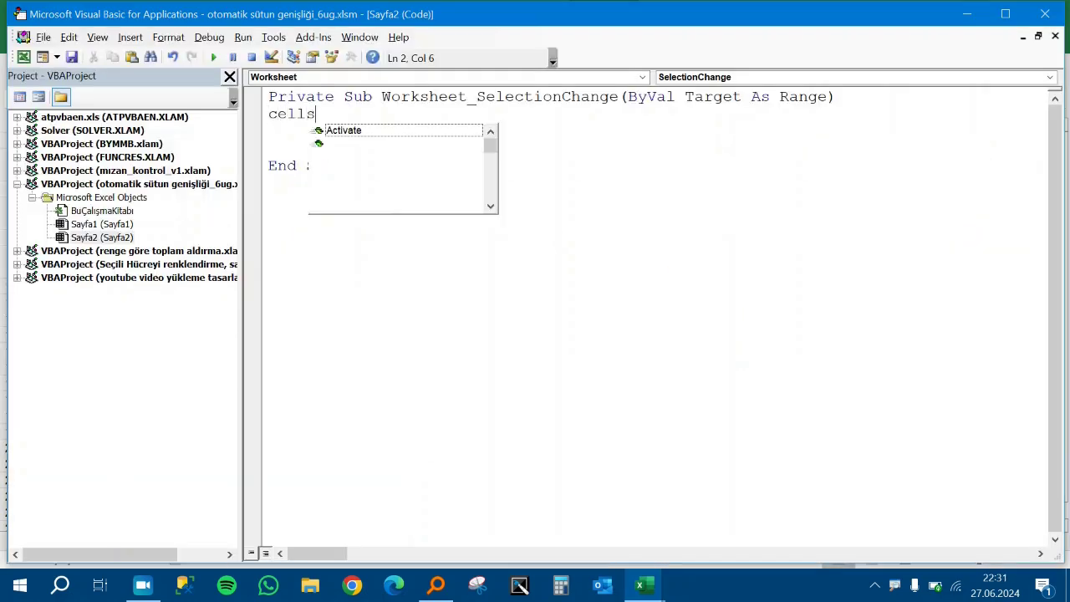
pyautogui.hotkey('alt', 'Tab')
pyautogui.hotkey('alt', 'Tab')
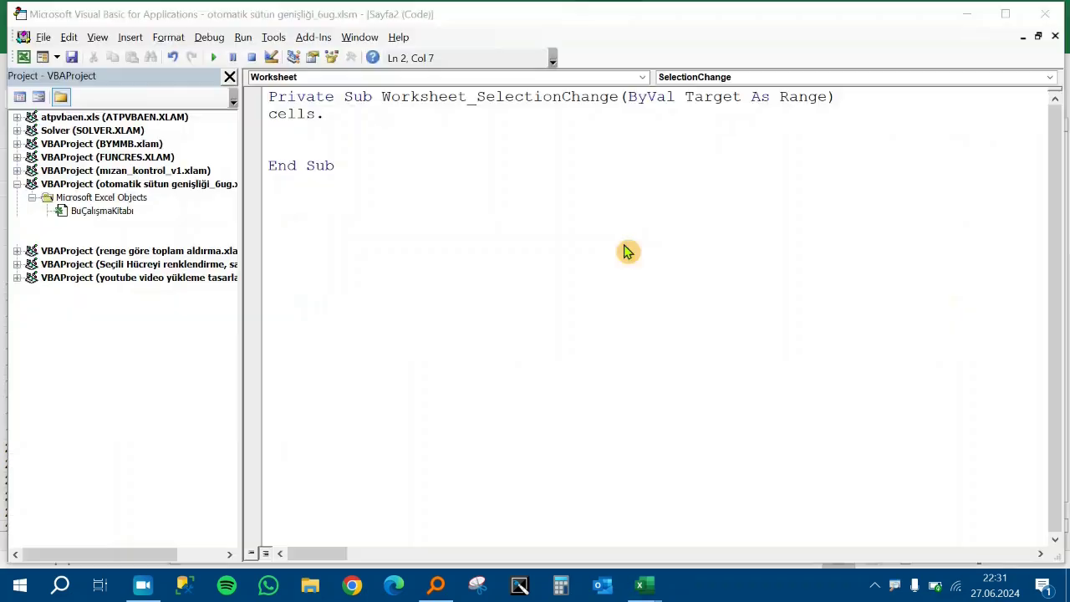
pyautogui.write('e')
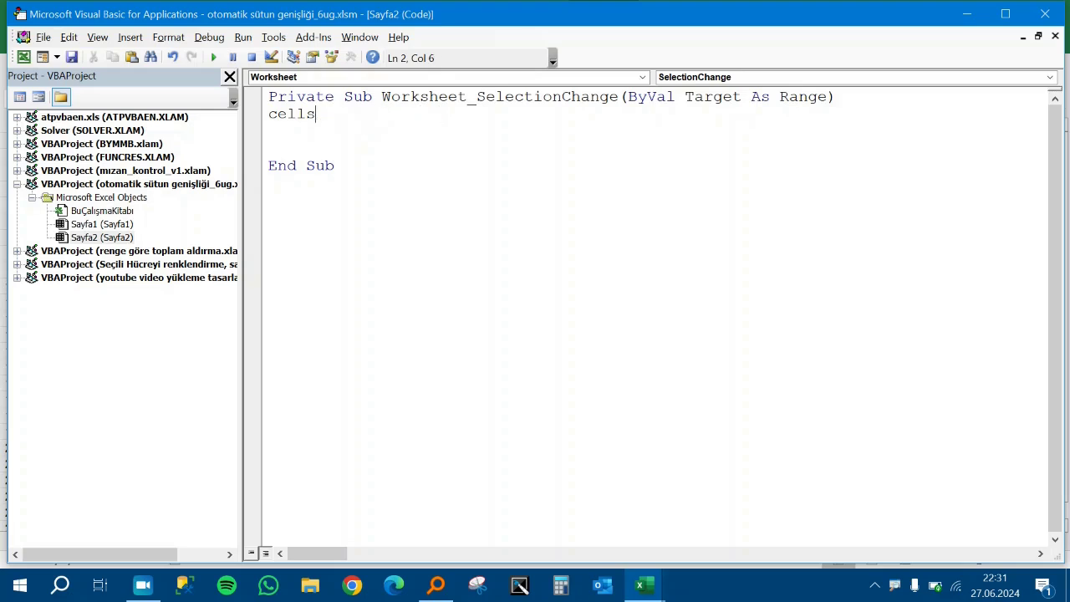
pyautogui.write('.')
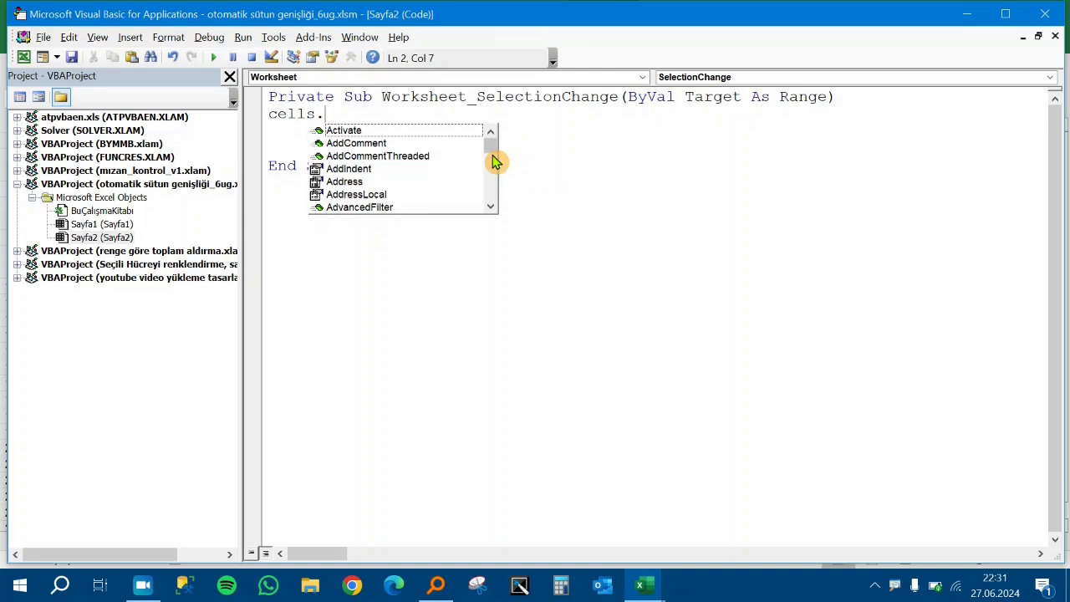
pyautogui.write('en')
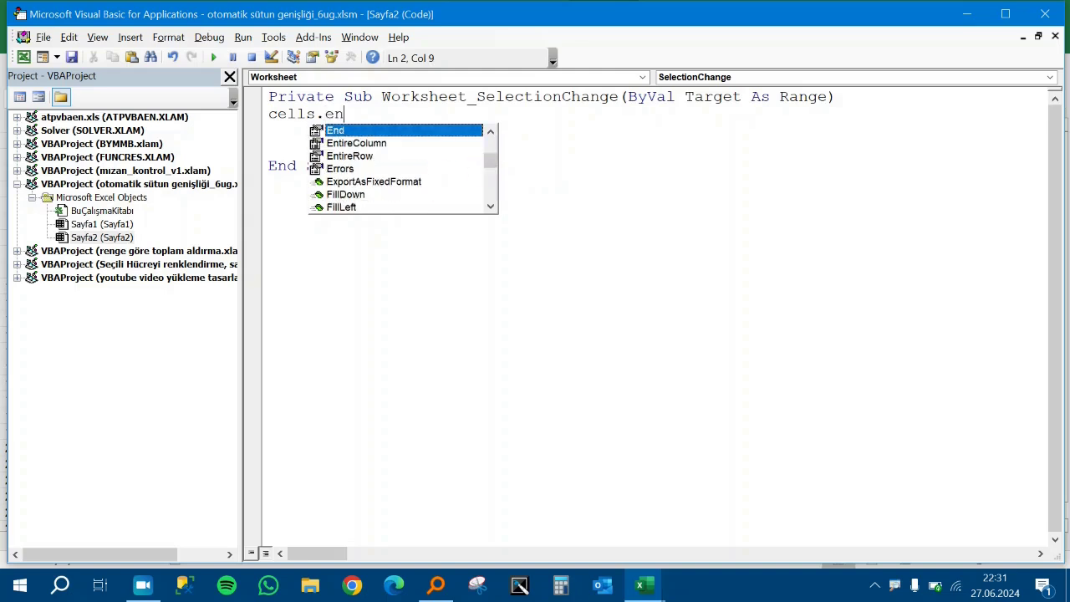
pyautogui.click(356, 143)
pyautogui.press('Return')
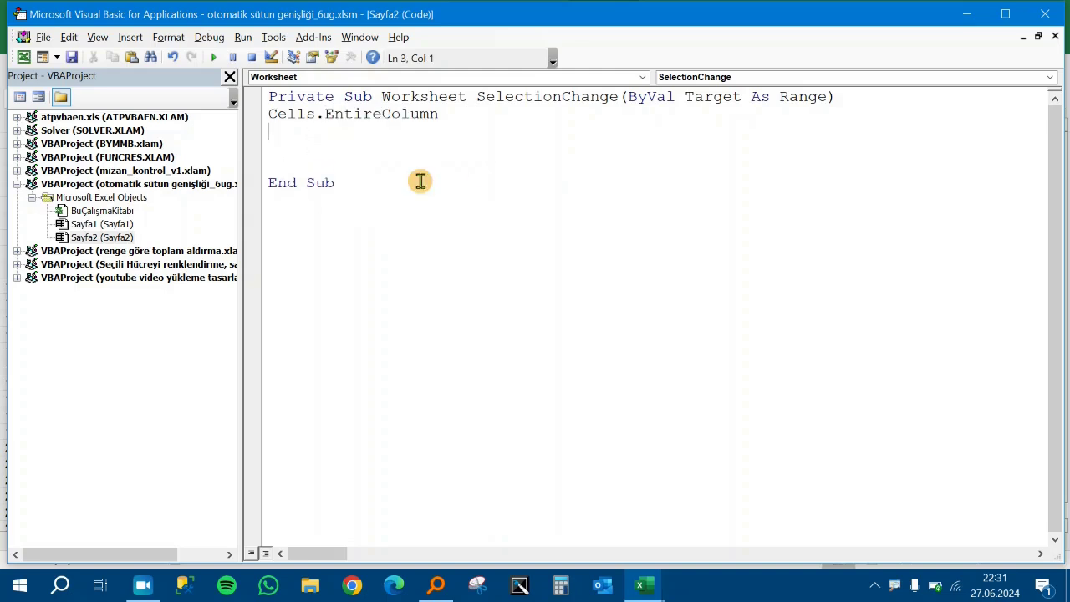
# - Complete the line as Cells.EntireColumn.AutoFit and tidy the blank lines before End Sub
pyautogui.click(456, 115)
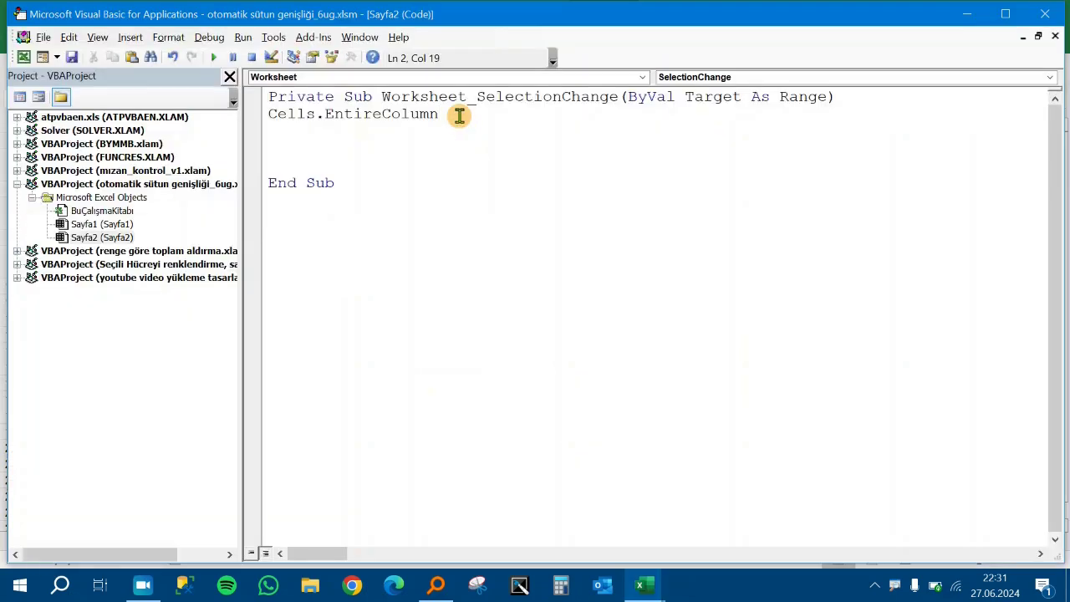
pyautogui.write('.auto')
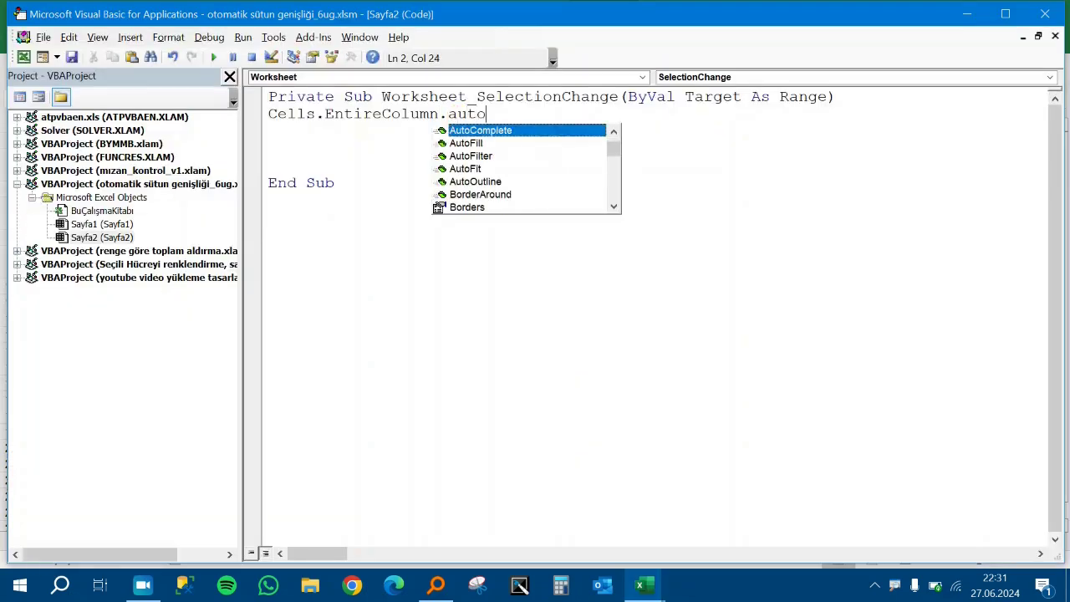
pyautogui.press('Down')
pyautogui.press('Down')
pyautogui.press('Down')
pyautogui.press('Return')
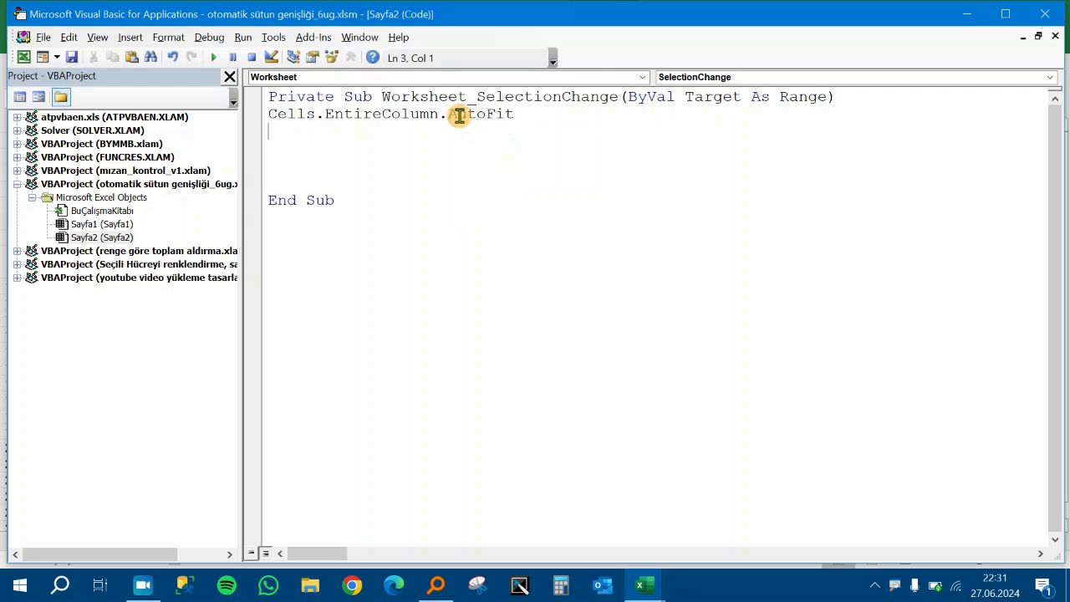
pyautogui.press('Delete')
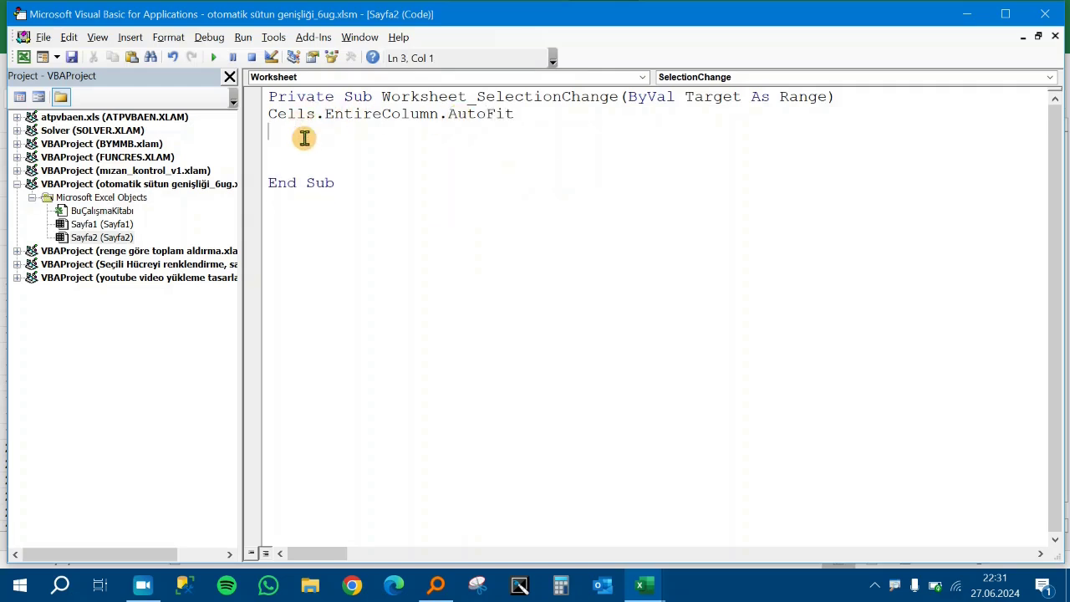
pyautogui.press('Delete')
pyautogui.press('Delete')
pyautogui.press('Delete')
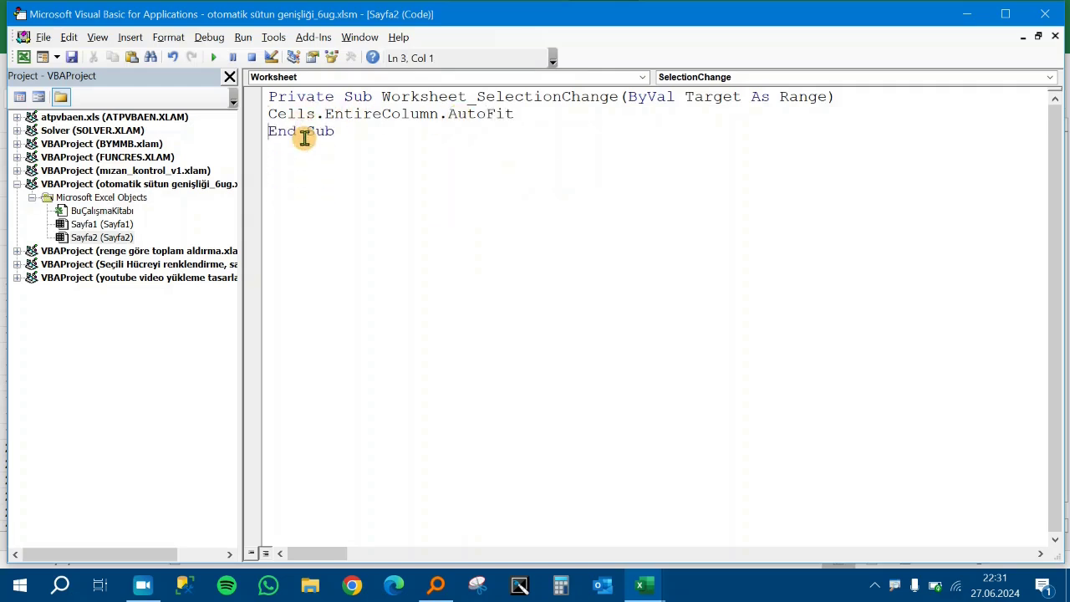
pyautogui.press('Return')
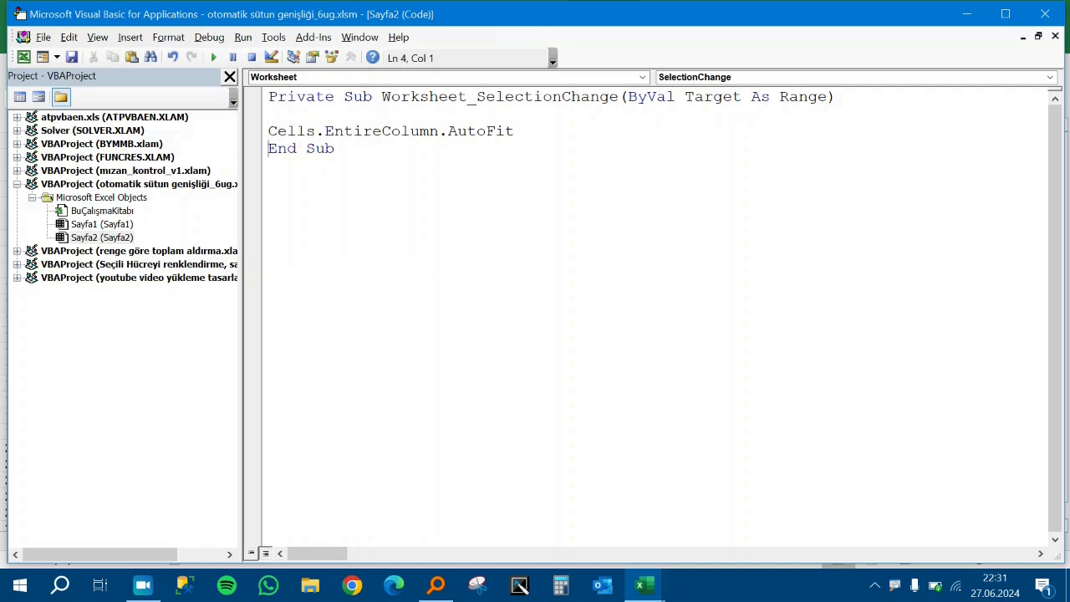
pyautogui.press('Return')
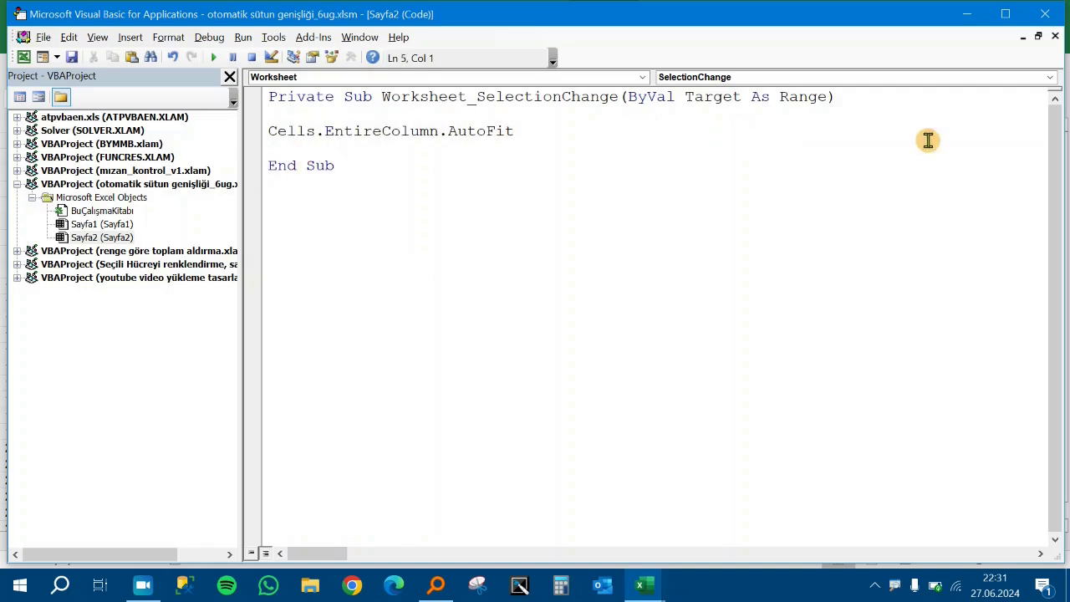
# - Close the VBA editor, return to Sayfa2, and leave its sheet name unchanged
pyautogui.click(1041, 22)
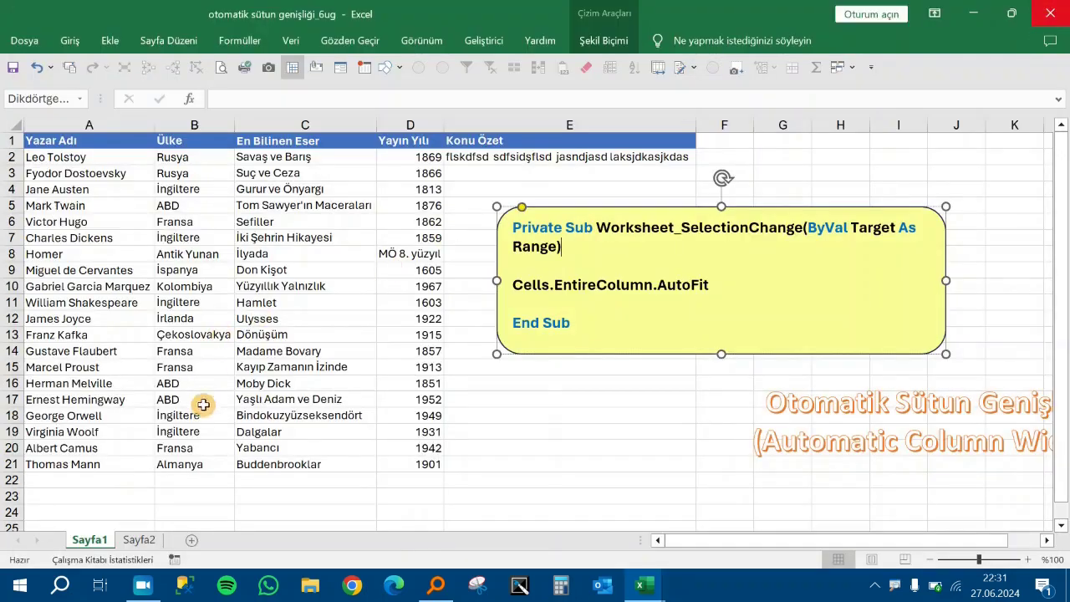
pyautogui.click(640, 585)
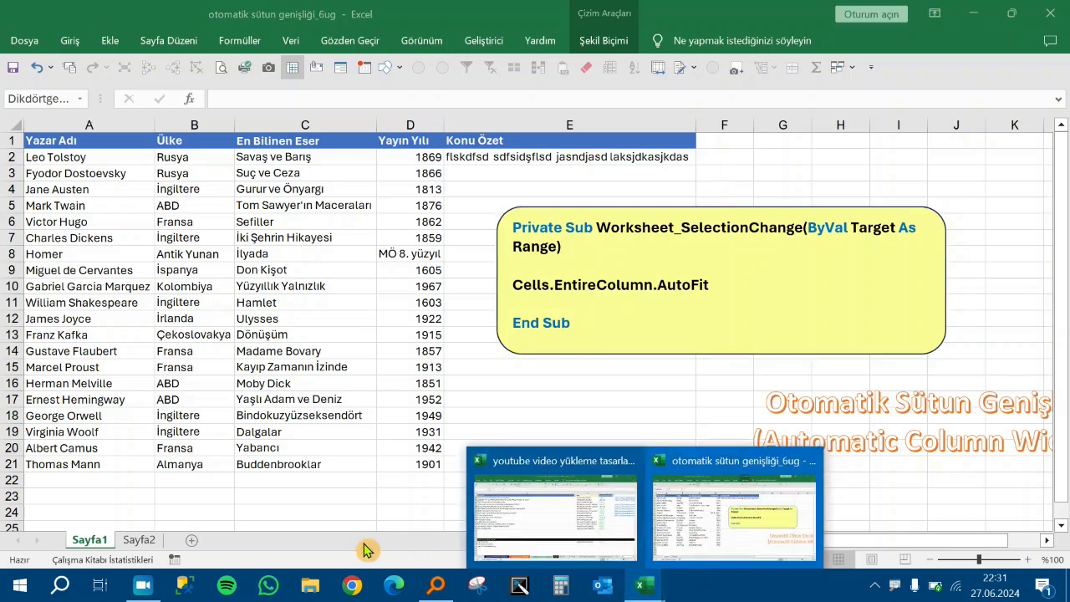
pyautogui.click(138, 545)
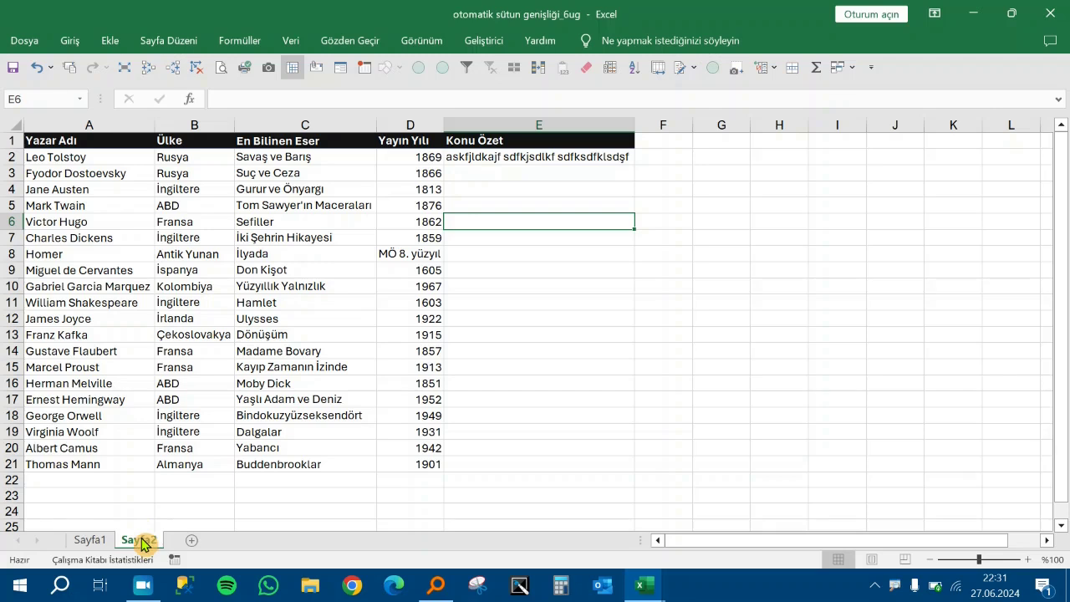
pyautogui.rightClick(139, 540)
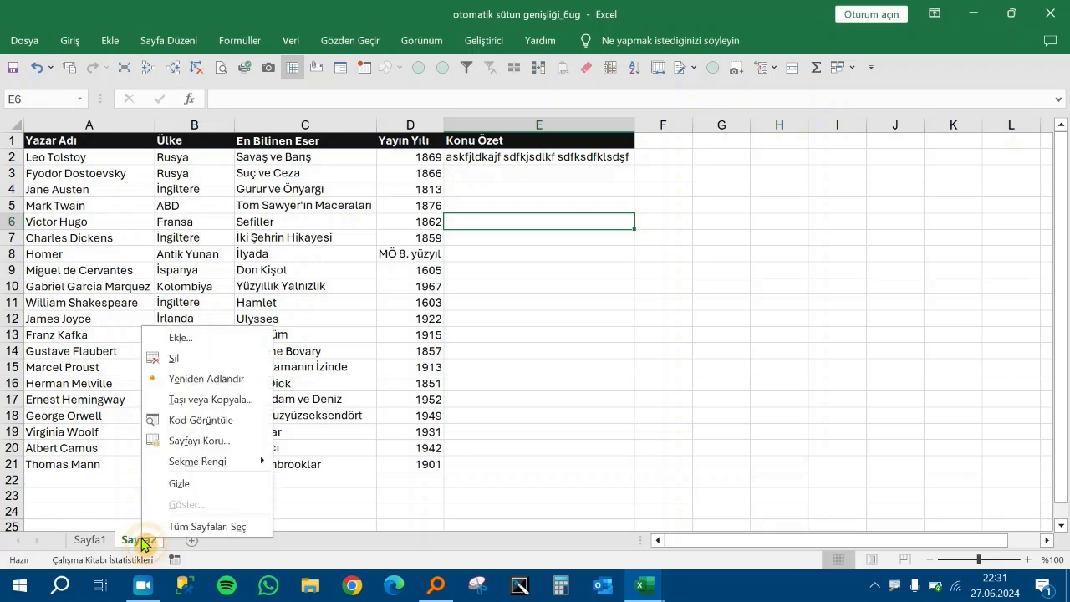
pyautogui.click(221, 381)
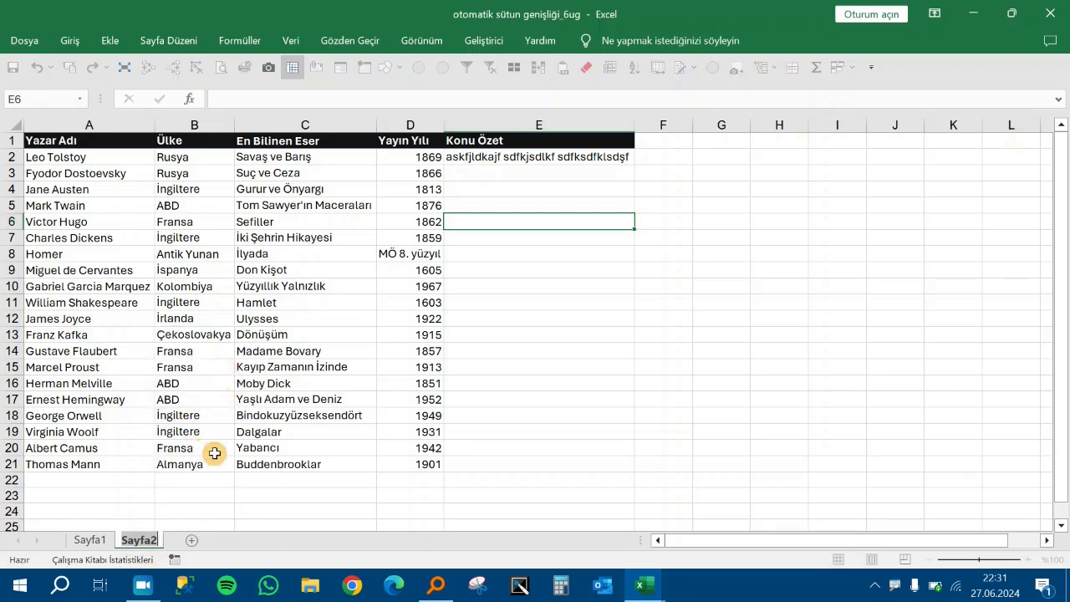
pyautogui.press('Return')
# - Recheck Sayfa2's code, close the editor, and select cell E2
pyautogui.rightClick(139, 544)
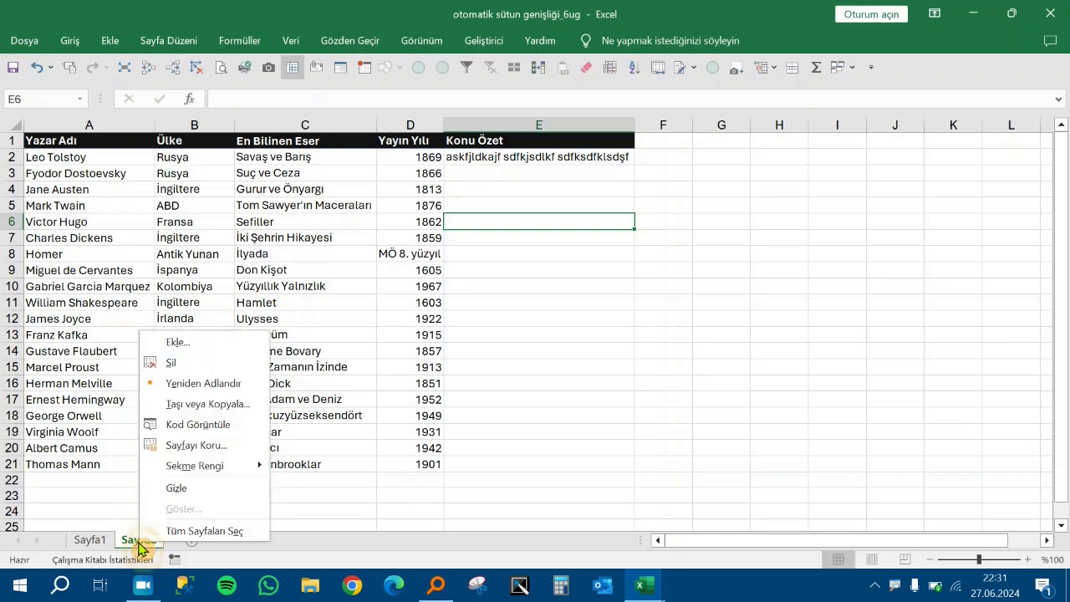
pyautogui.click(208, 424)
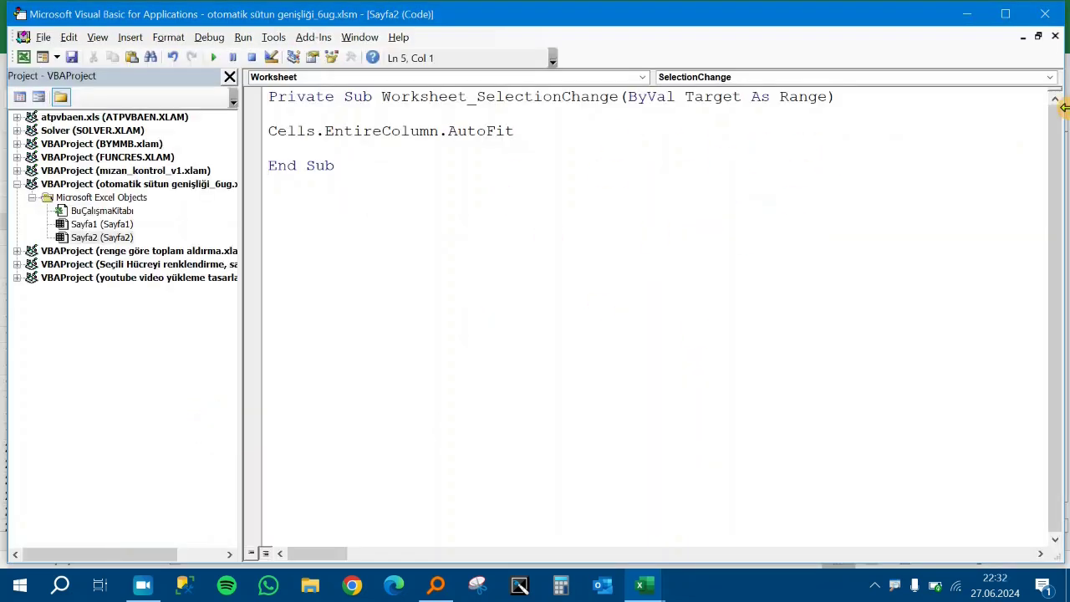
pyautogui.click(1060, 13)
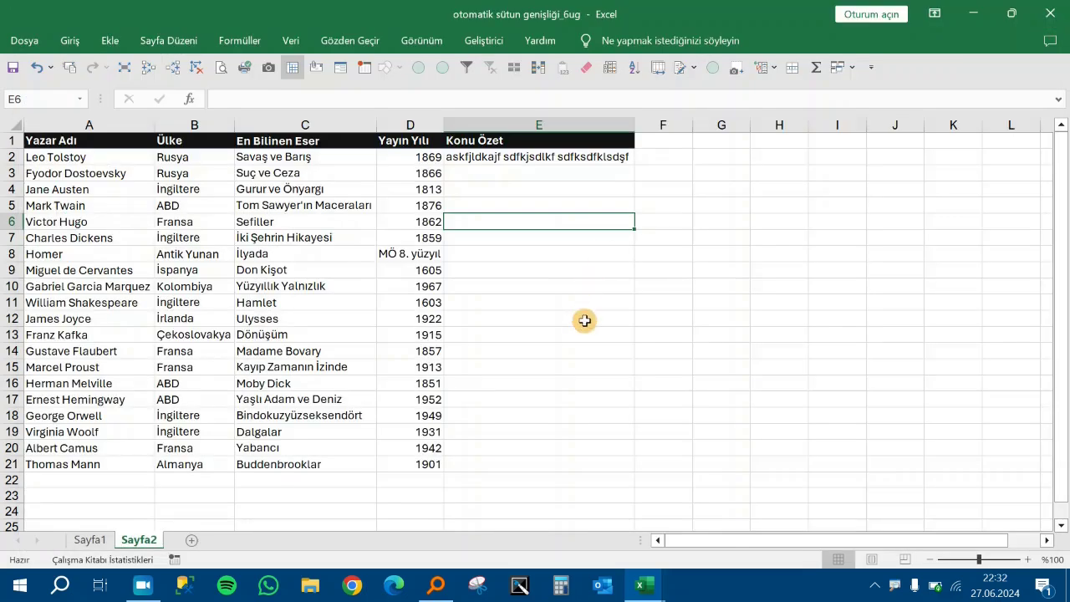
pyautogui.click(584, 161)
# - Enter a long placeholder sentence in E2, then clear the cell again
pyautogui.press('Delete')
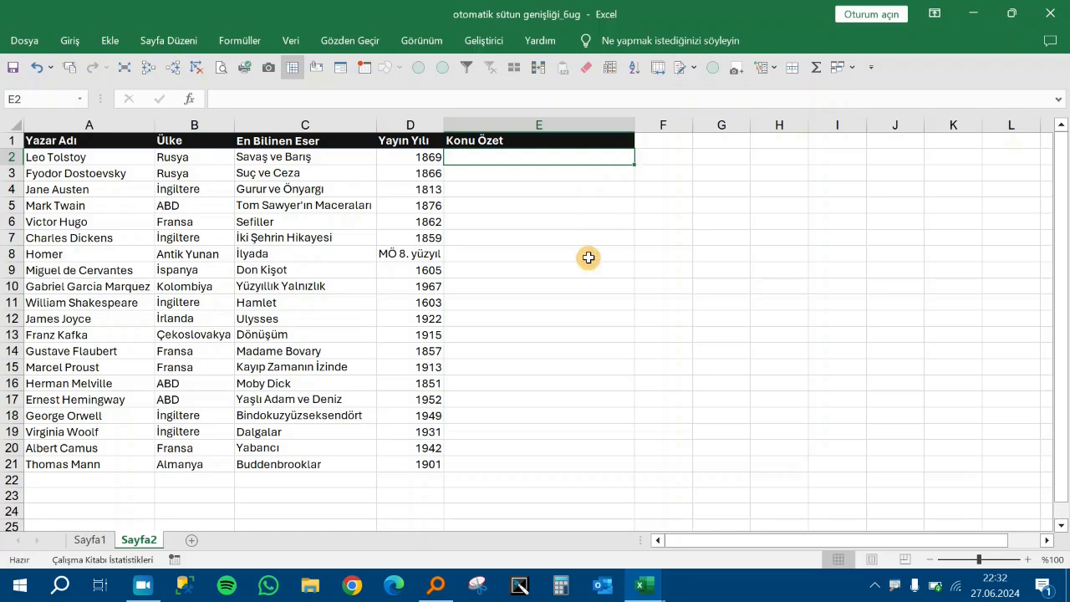
pyautogui.write('aksljkdaskda asldkalsd')
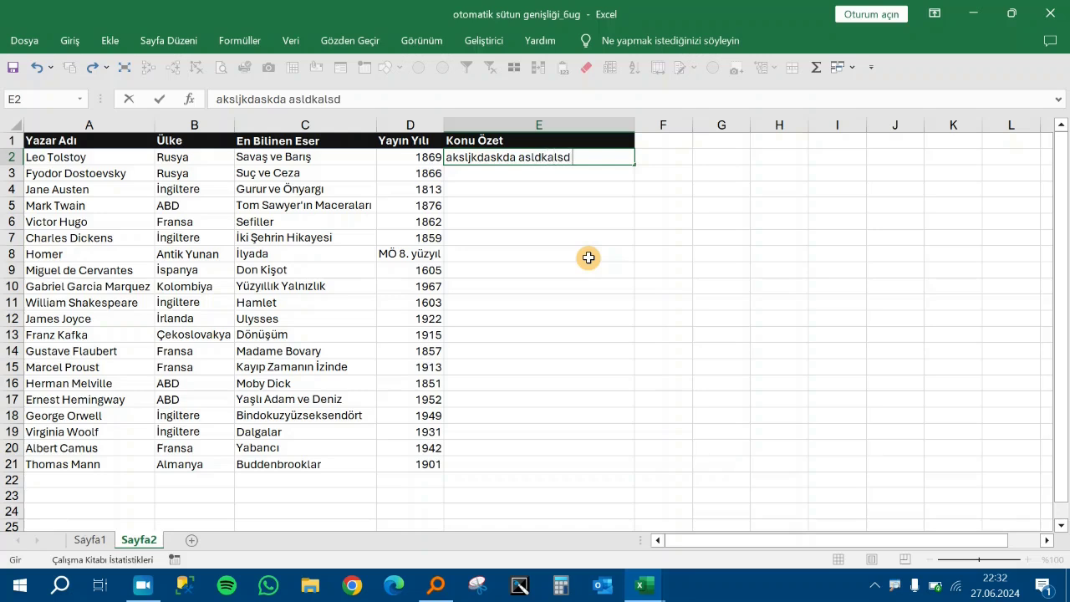
pyautogui.write(' aslşdkaşsldkaşskdalşskdşalskdşlasd')
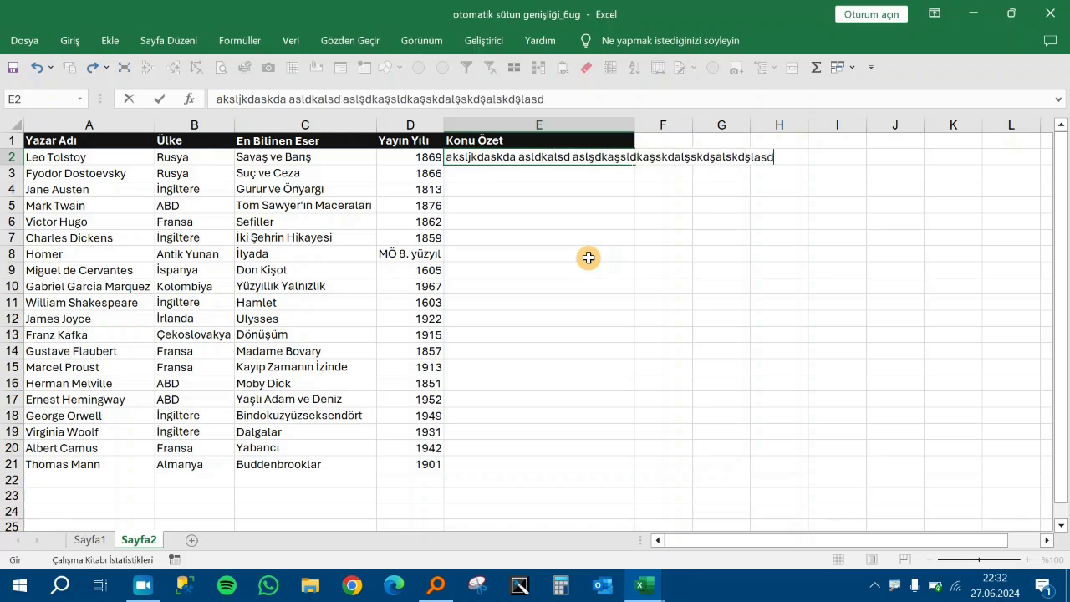
pyautogui.press('Return')
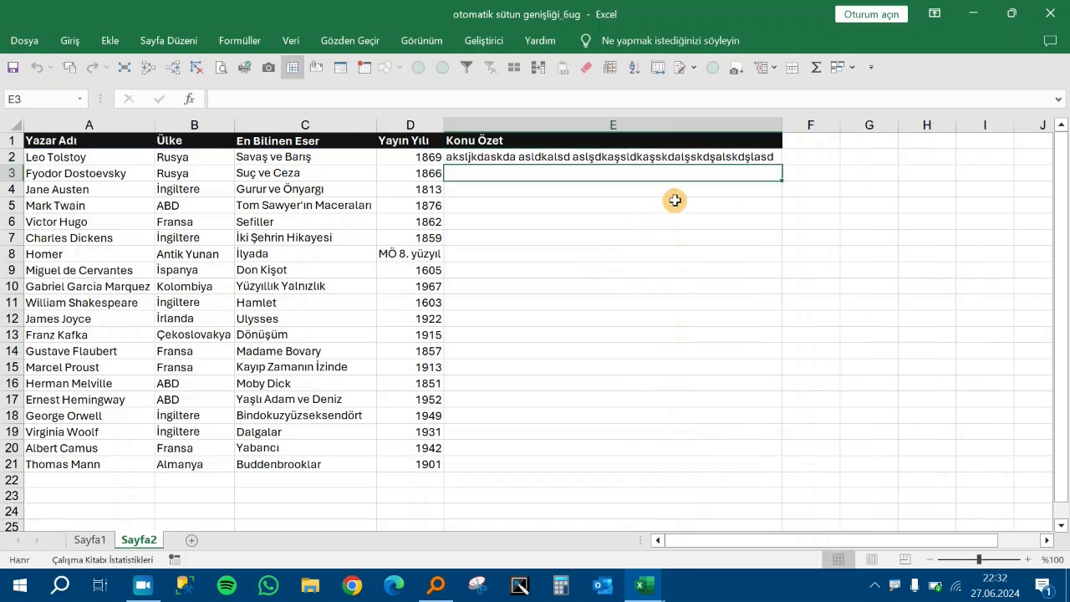
pyautogui.click(729, 156)
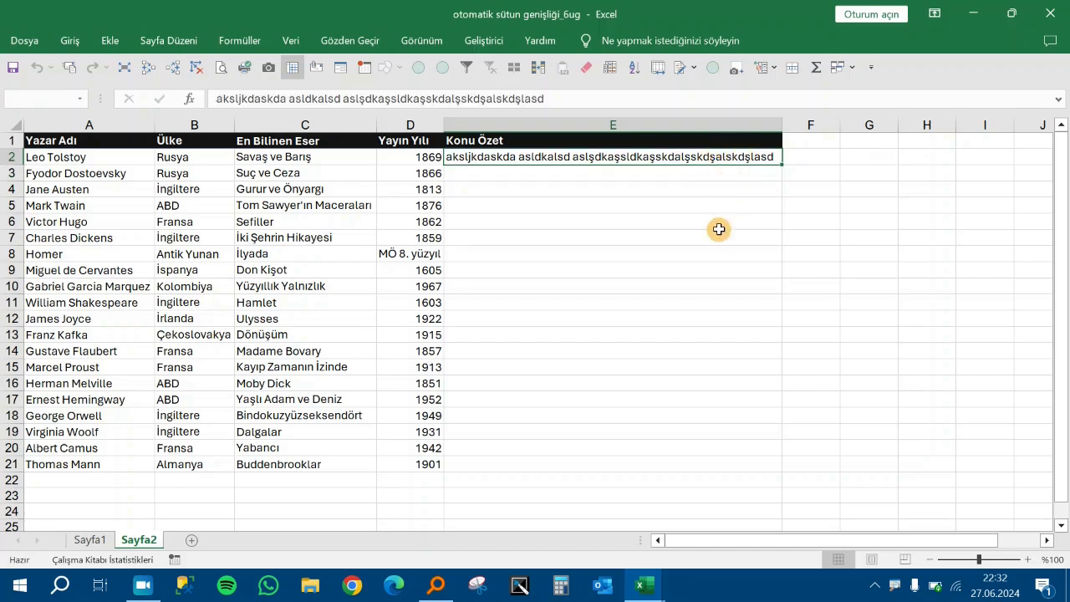
pyautogui.press('BackSpace')
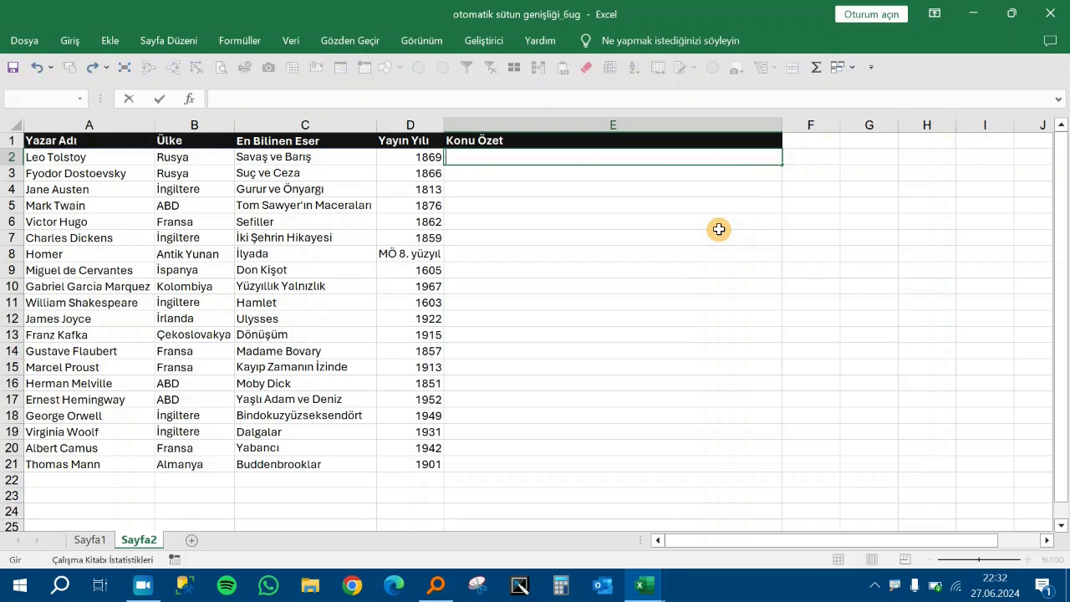
pyautogui.hotkey('ctrl', 'Return')
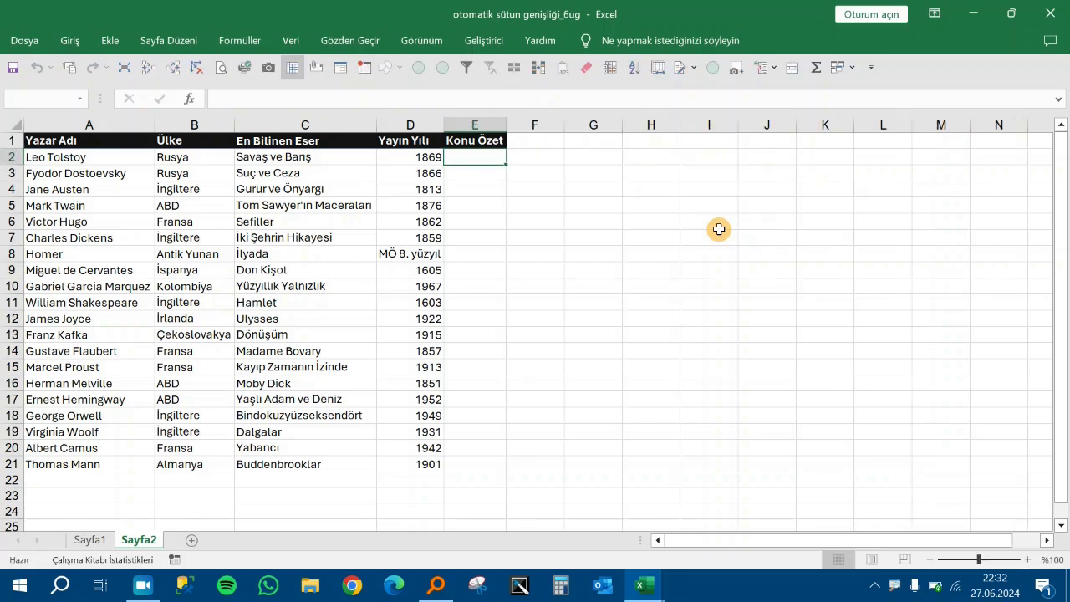
# - Type 'asjhdkajsd asdlkalsd asldkaşlskdas' into E2 so column E widens automatically
pyautogui.press('Up')
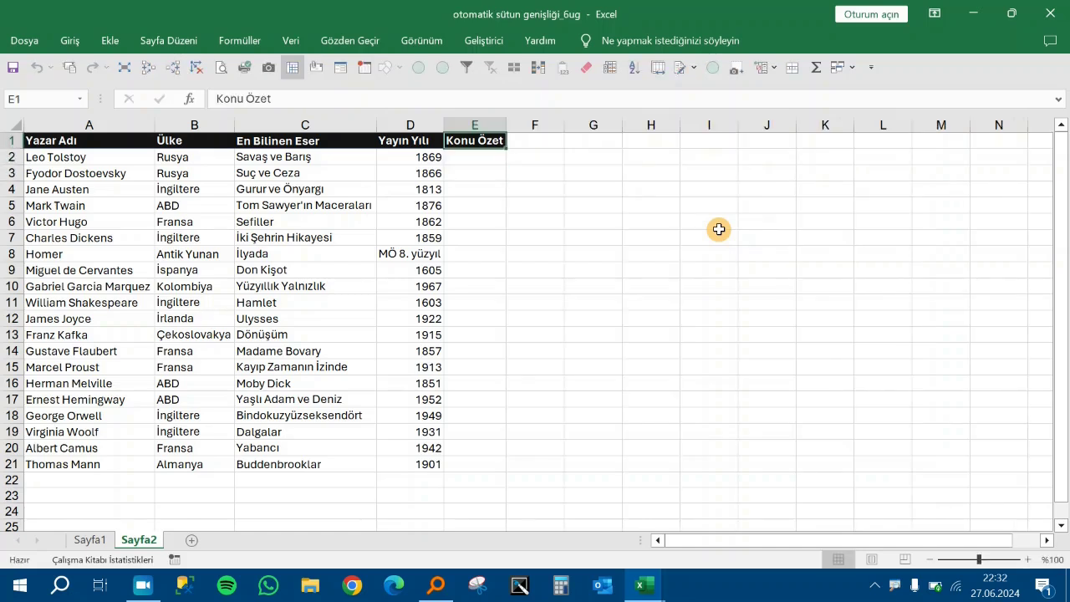
pyautogui.press('Down')
pyautogui.write('asjhdkajsd ')
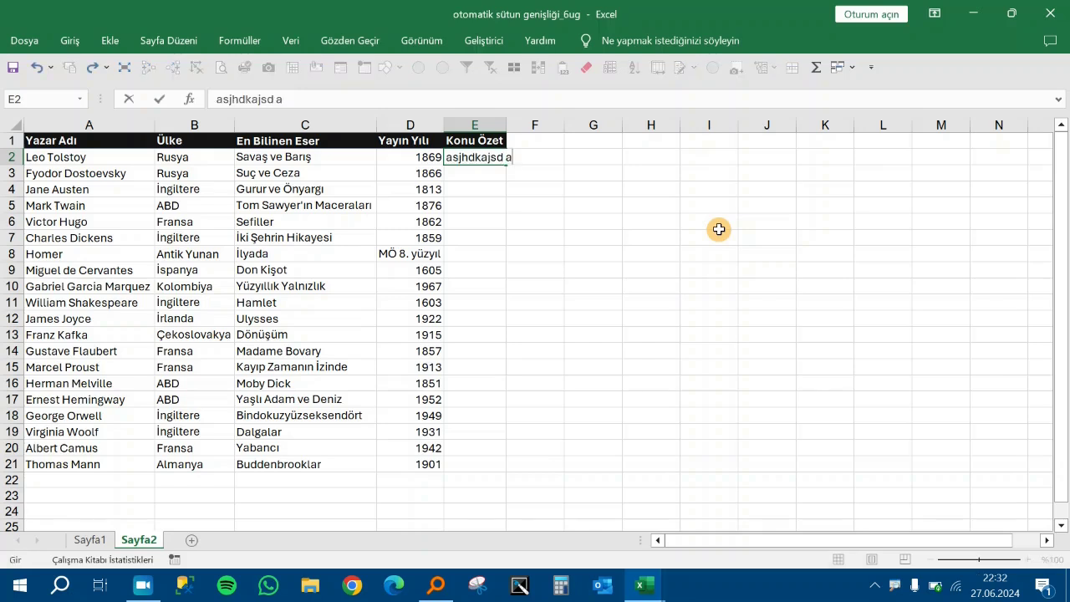
pyautogui.write('asdlkalsd asldkaşlskdas')
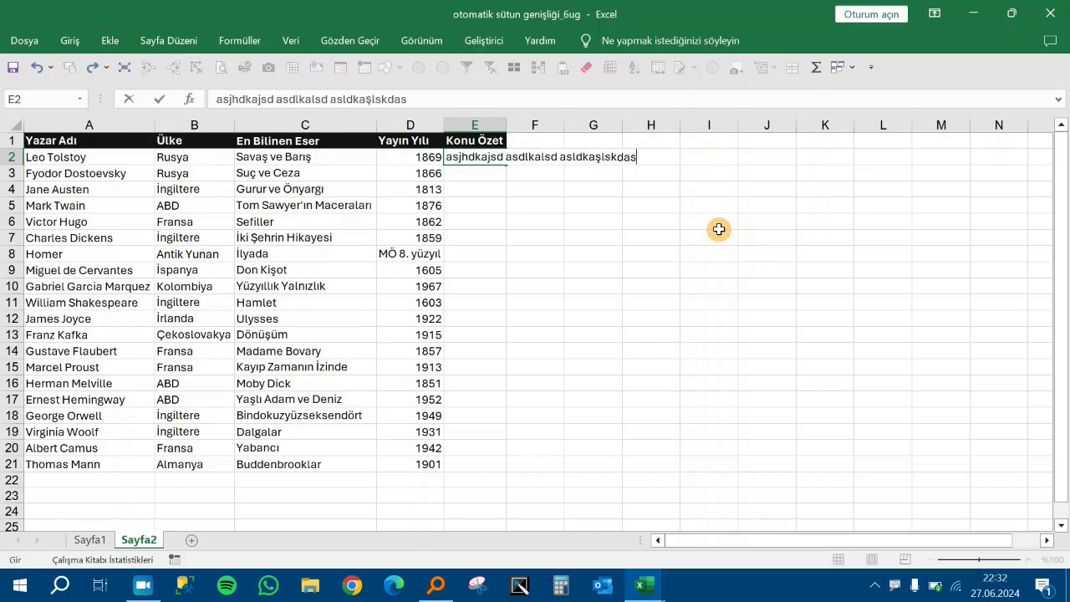
pyautogui.press('Return')
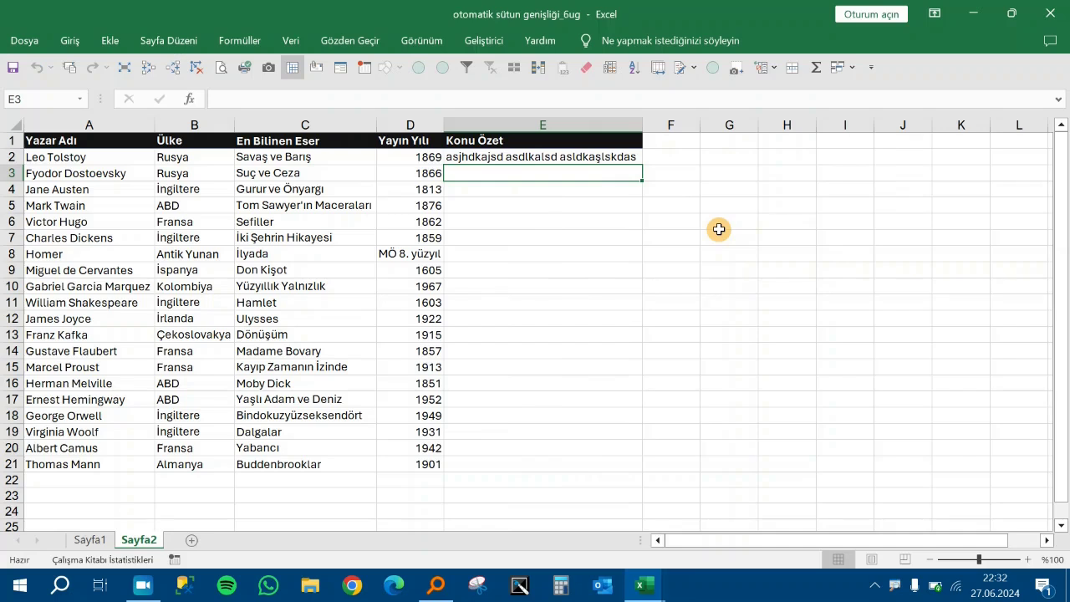
pyautogui.click(386, 251)
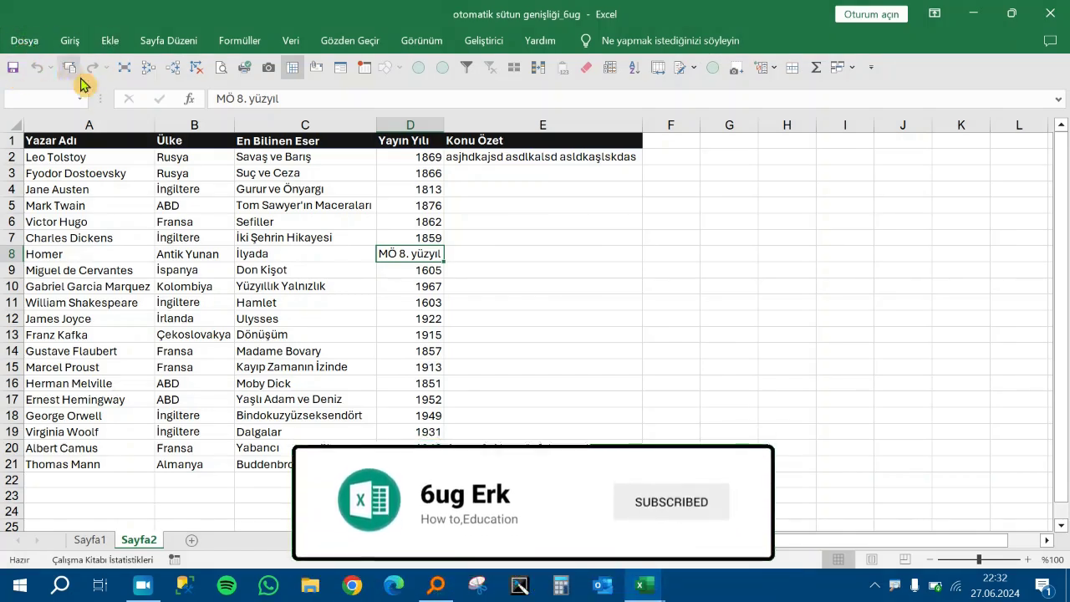
# - Enter xls, xlsx and xlsm. in F9–F11 on Sayfa2, with column F auto-fitting
pyautogui.click(596, 270)
pyautogui.press('Right')
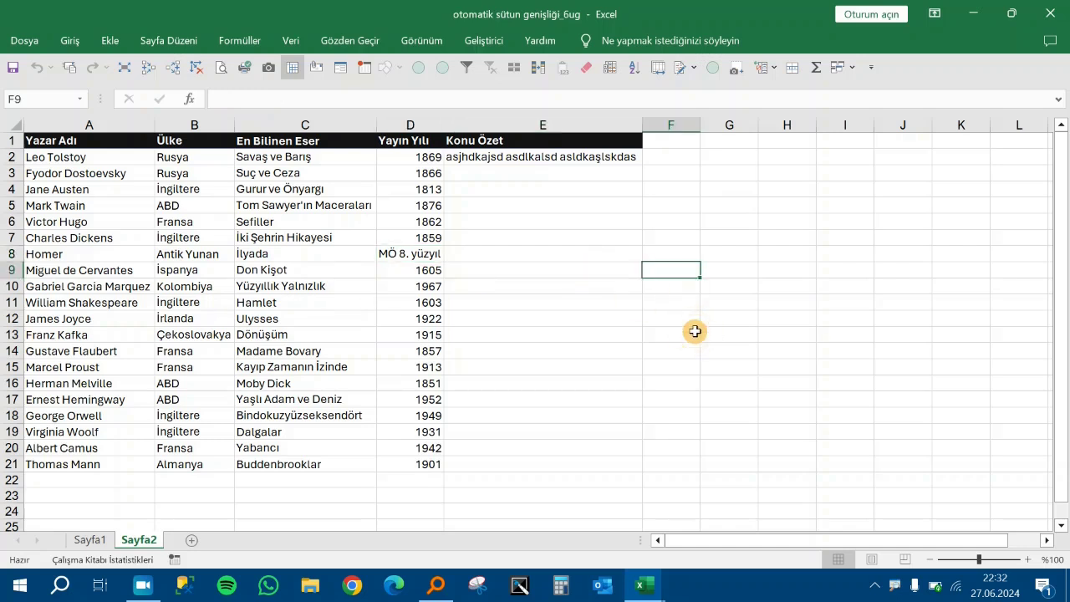
pyautogui.write('xls')
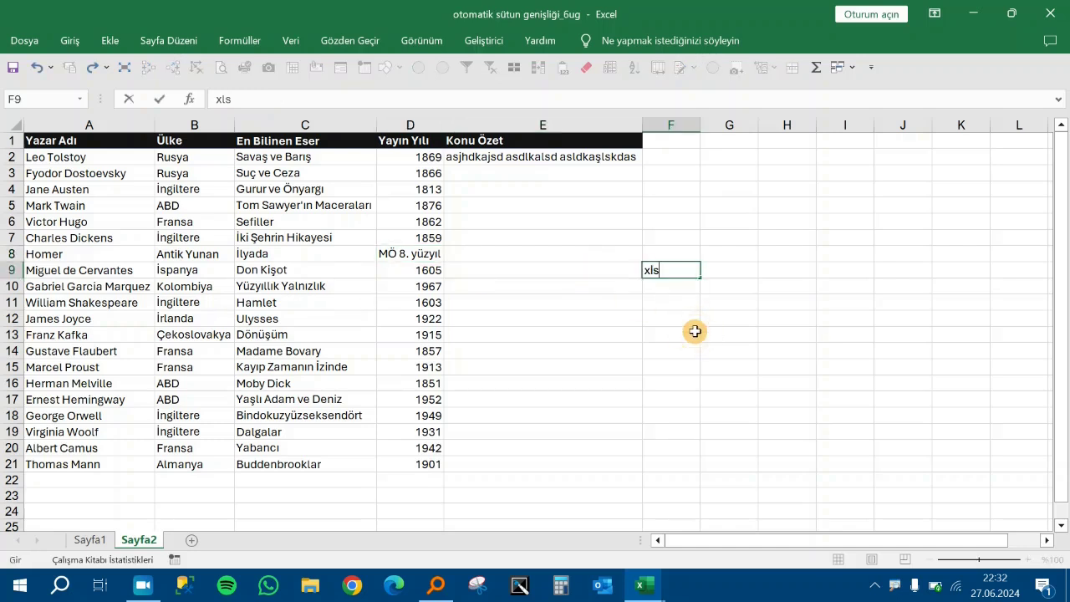
pyautogui.press('Return')
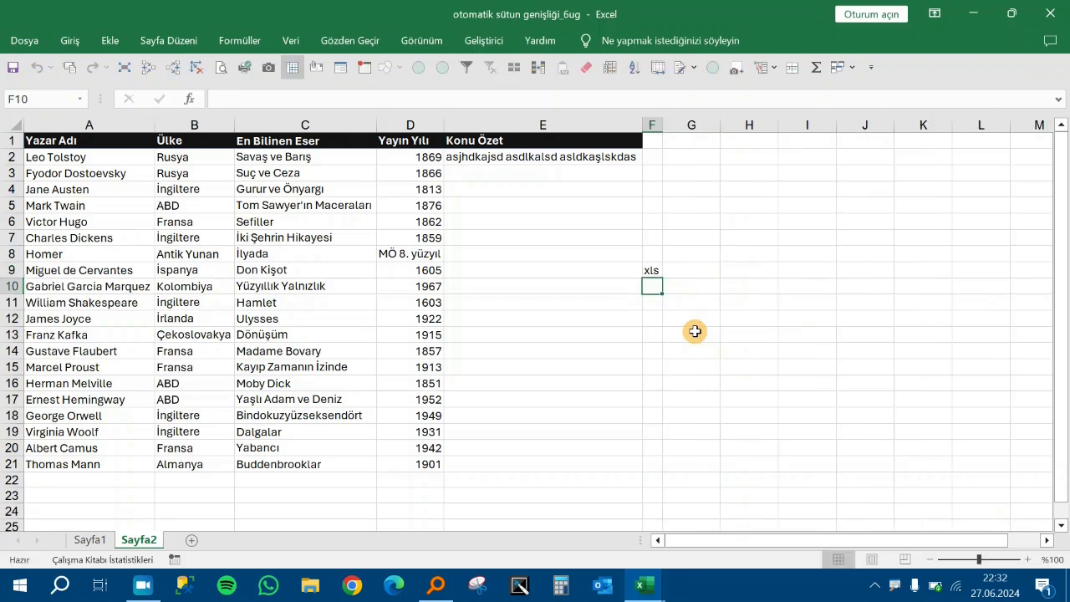
pyautogui.write('xlsx')
pyautogui.press('Tab')
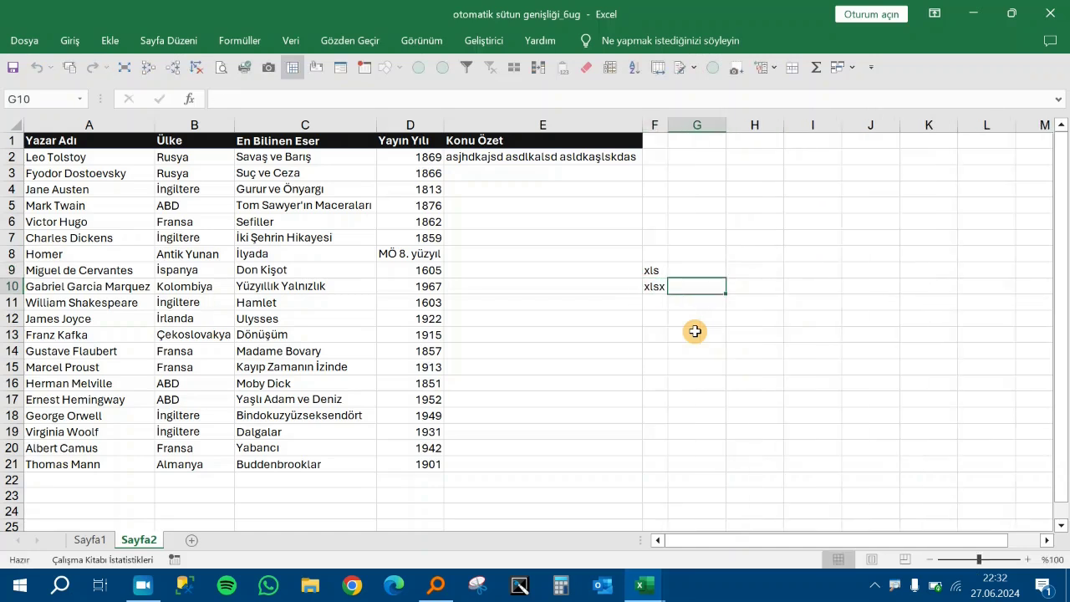
pyautogui.press('Left')
pyautogui.press('Down')
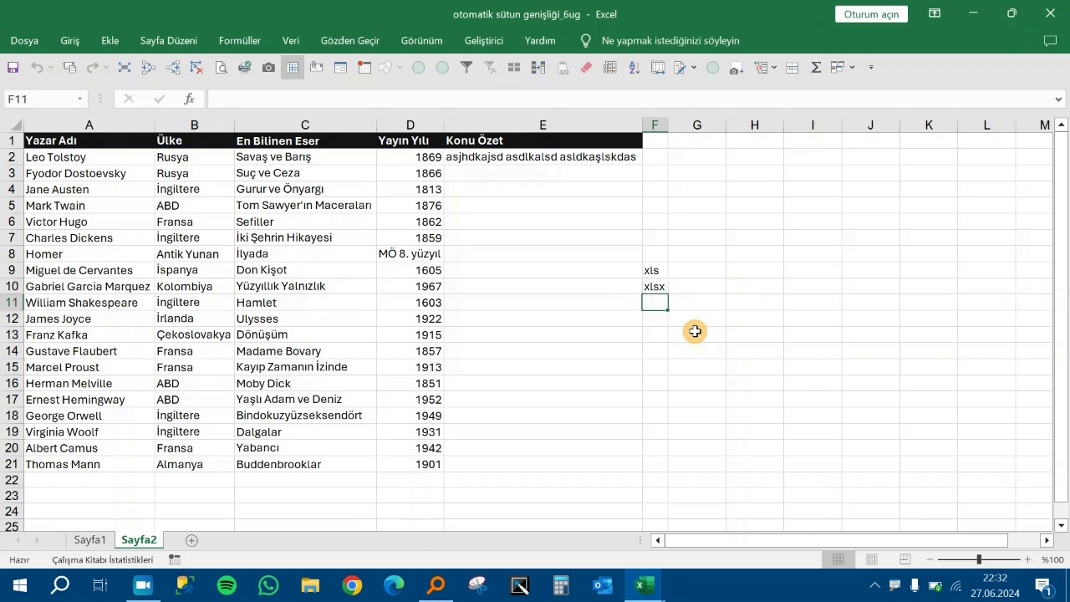
pyautogui.write('xlsm.')
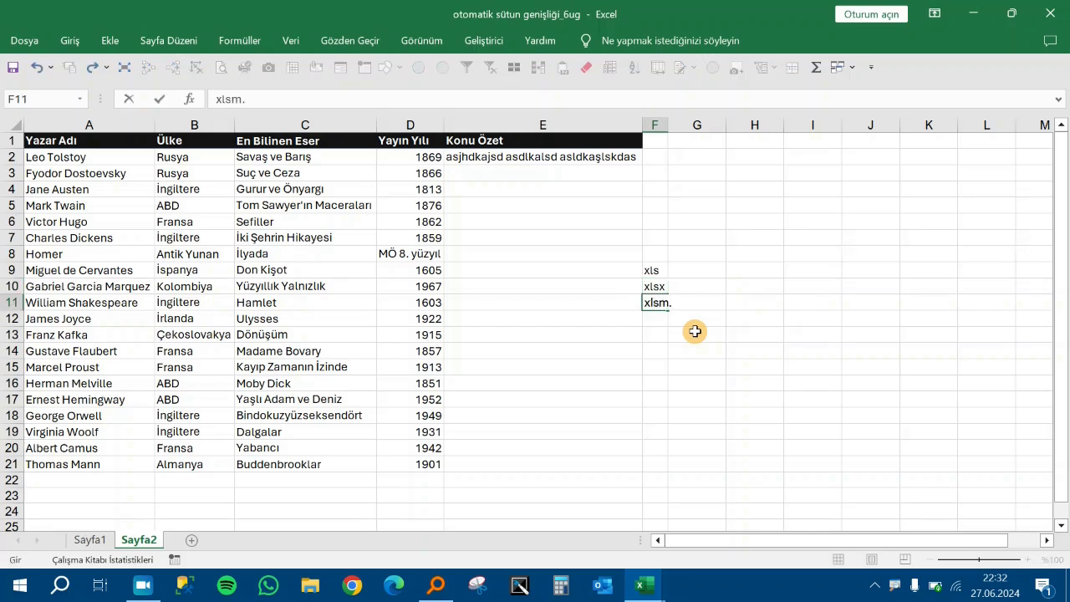
pyautogui.hotkey('ctrl', 'Return')
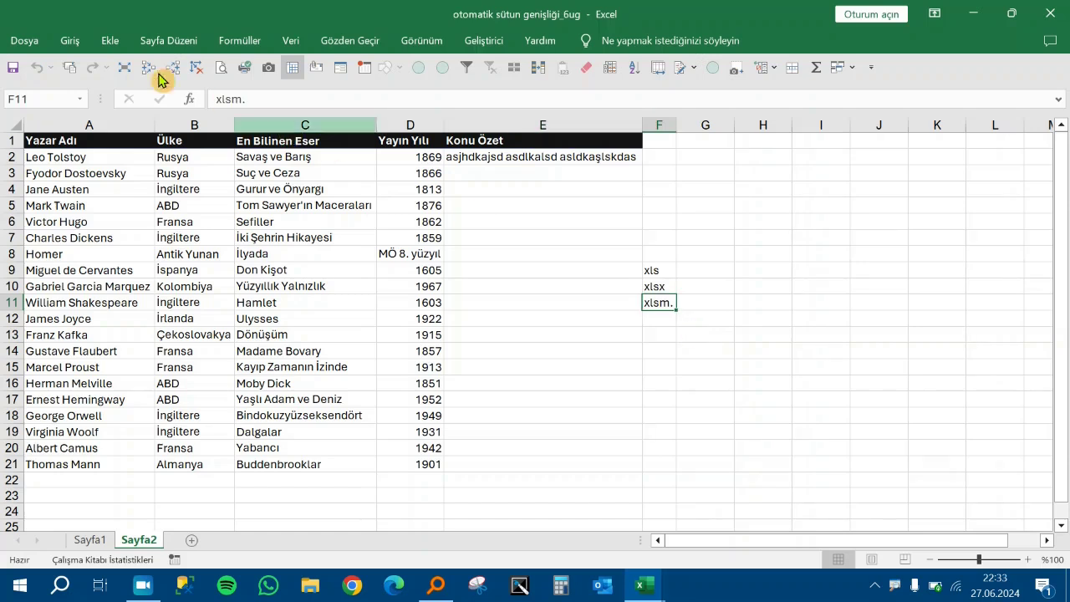
pyautogui.click(25, 40)
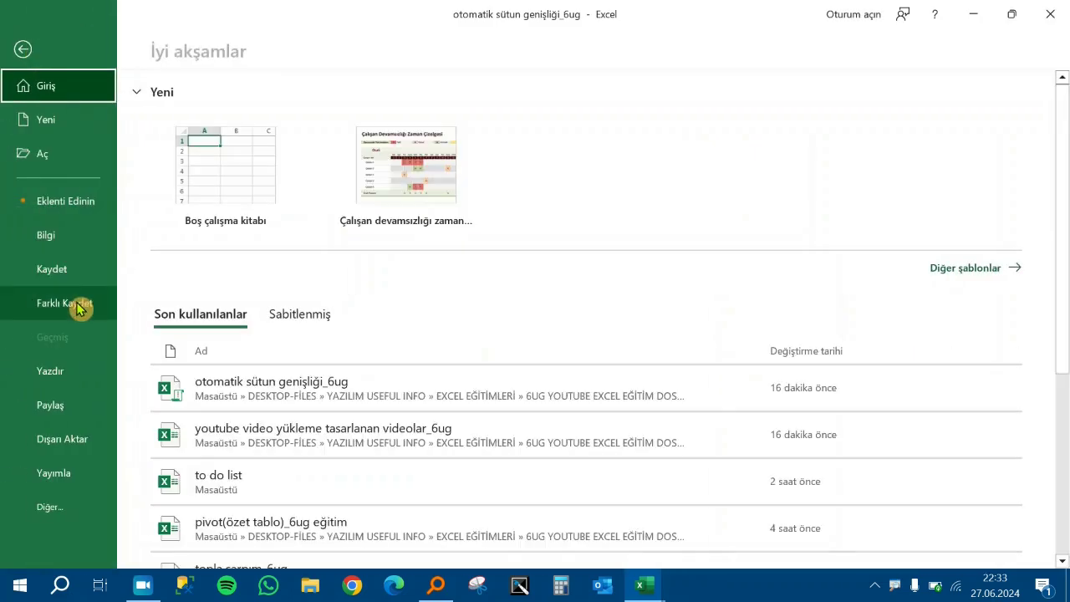
pyautogui.click(77, 303)
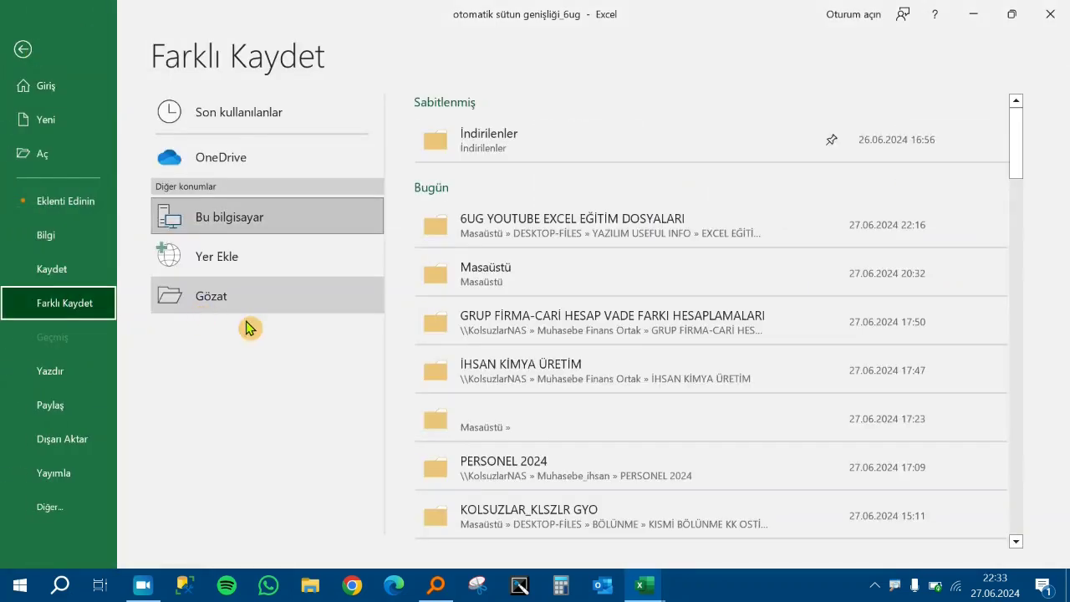
pyautogui.press('Escape')
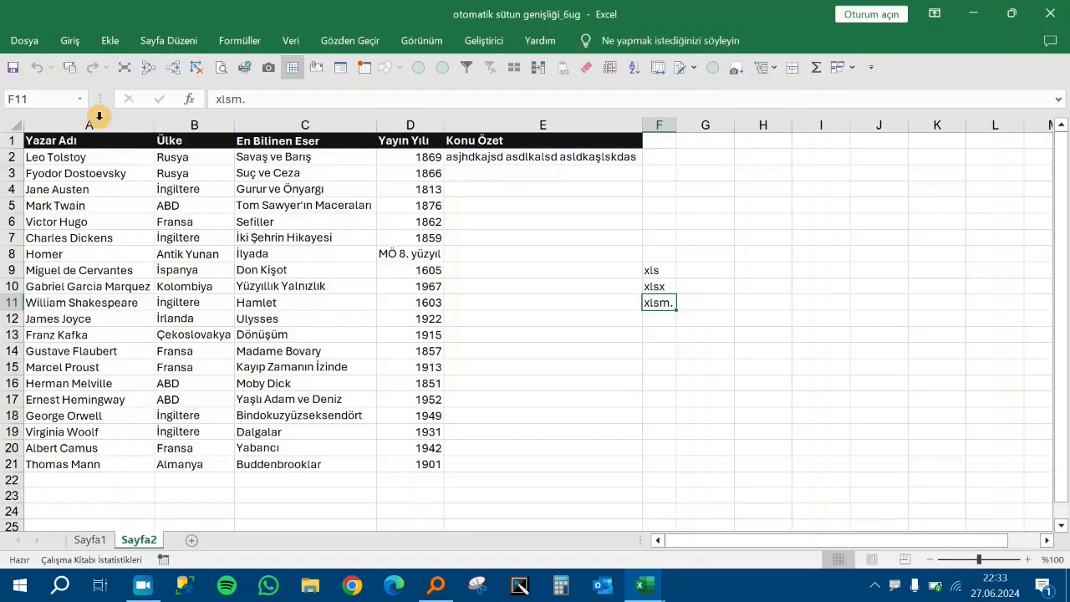
pyautogui.click(24, 40)
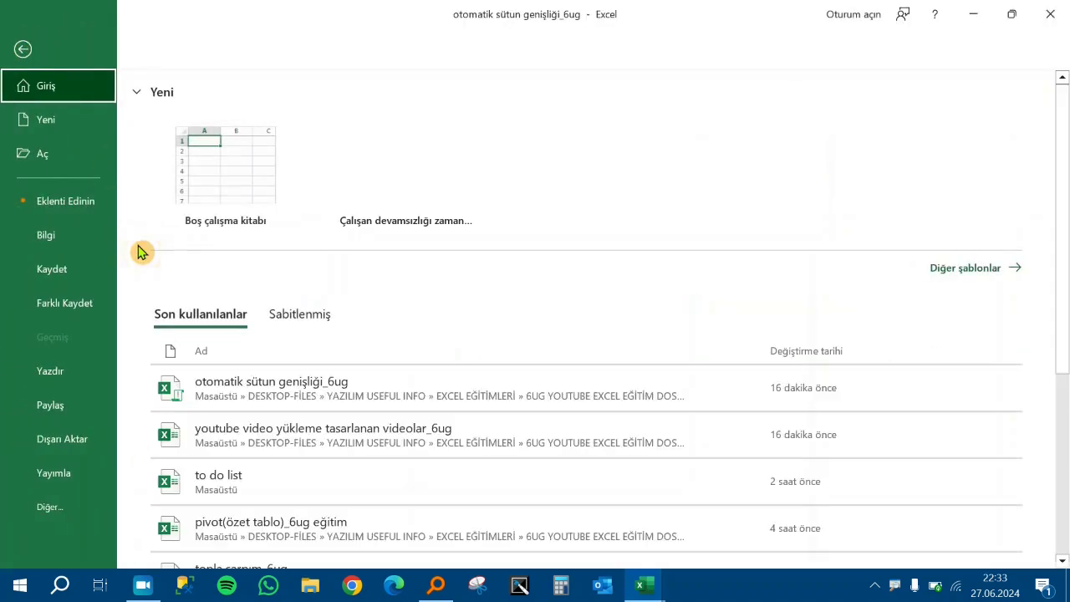
pyautogui.click(88, 302)
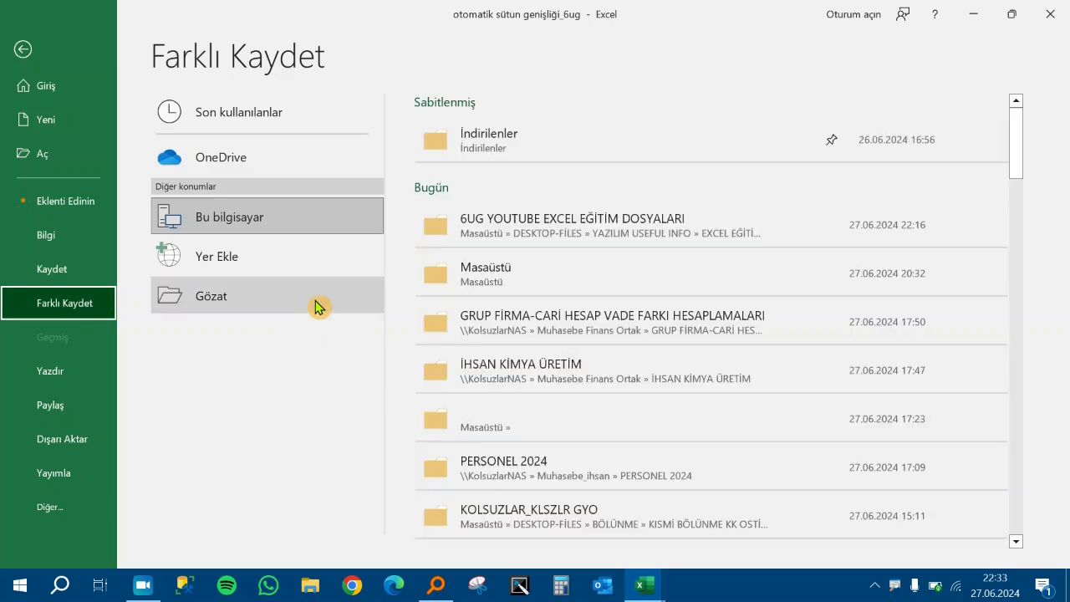
pyautogui.click(287, 227)
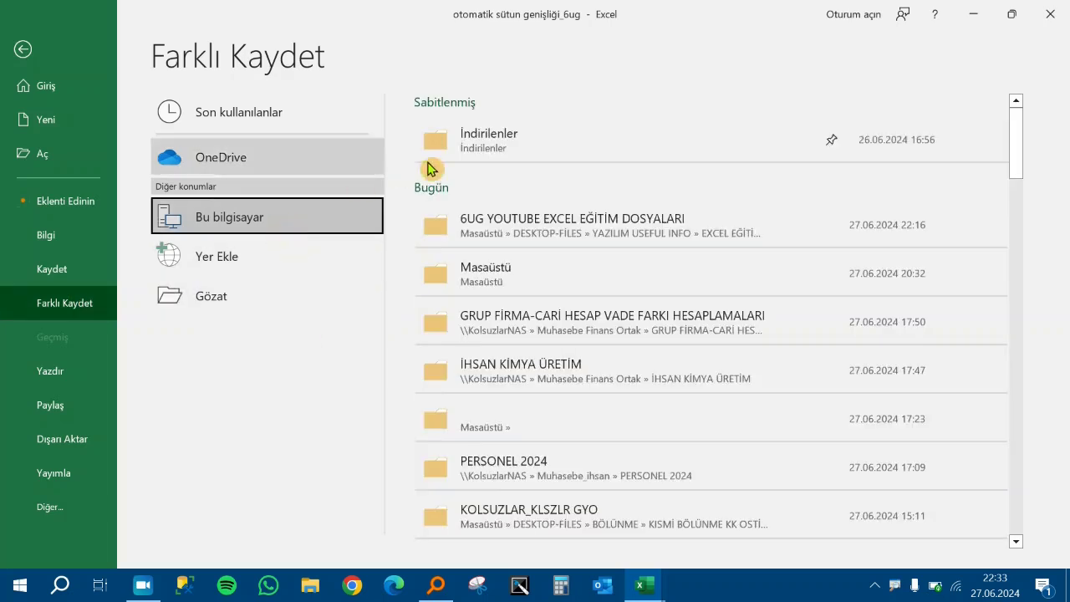
pyautogui.press('Escape')
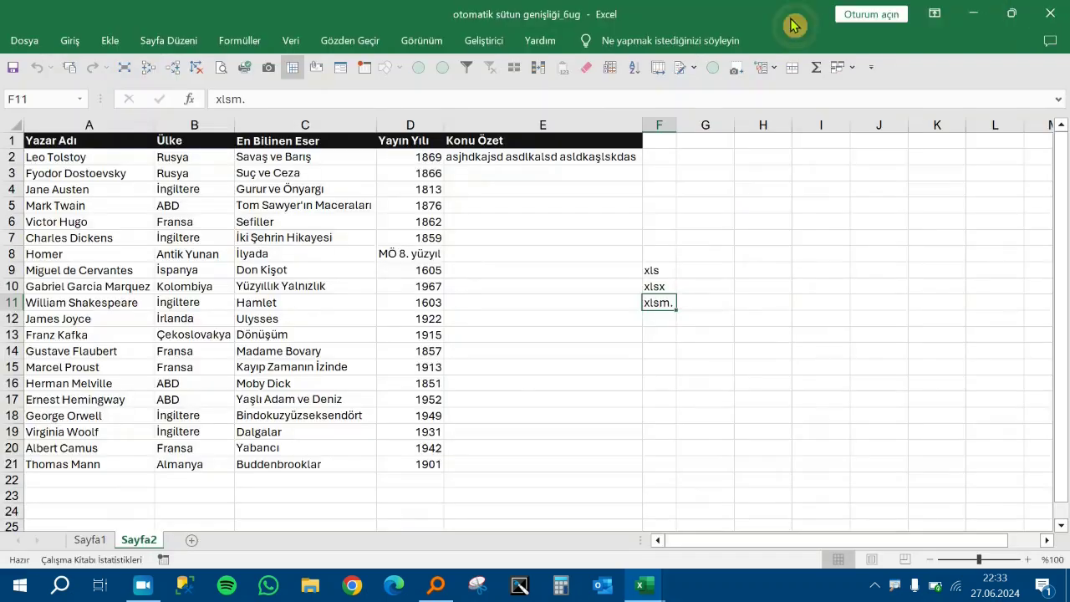
pyautogui.hotkey('ctrl', 'w')
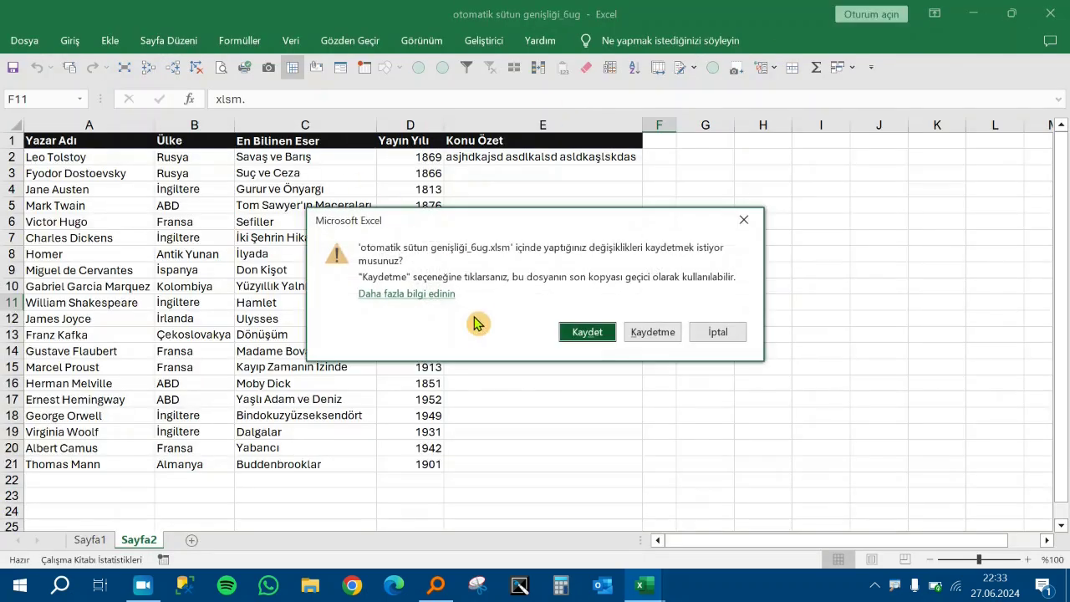
pyautogui.press('Escape')
pyautogui.click(34, 42)
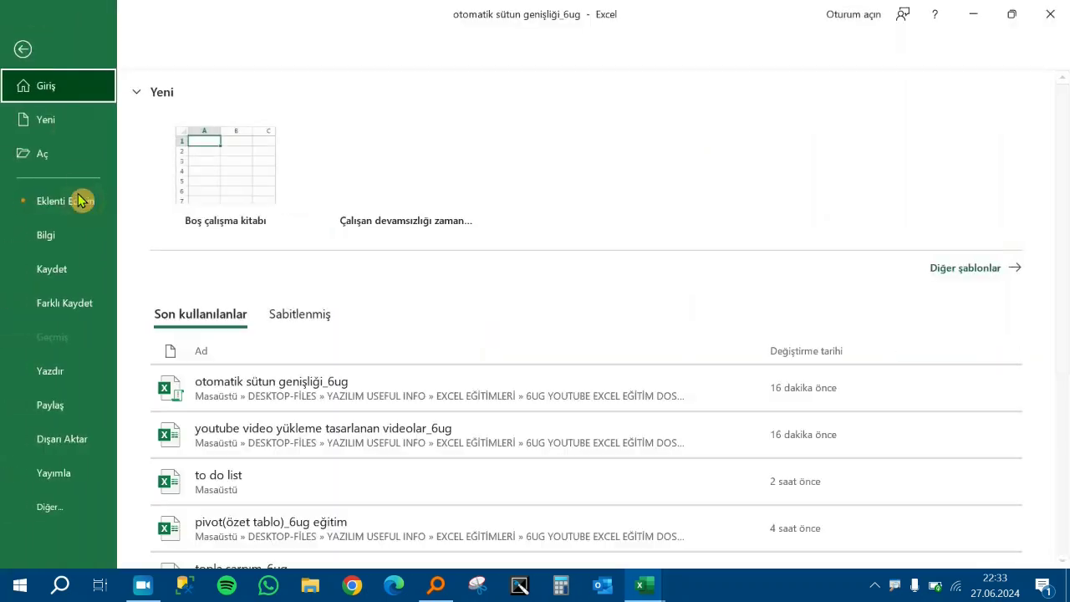
pyautogui.click(67, 235)
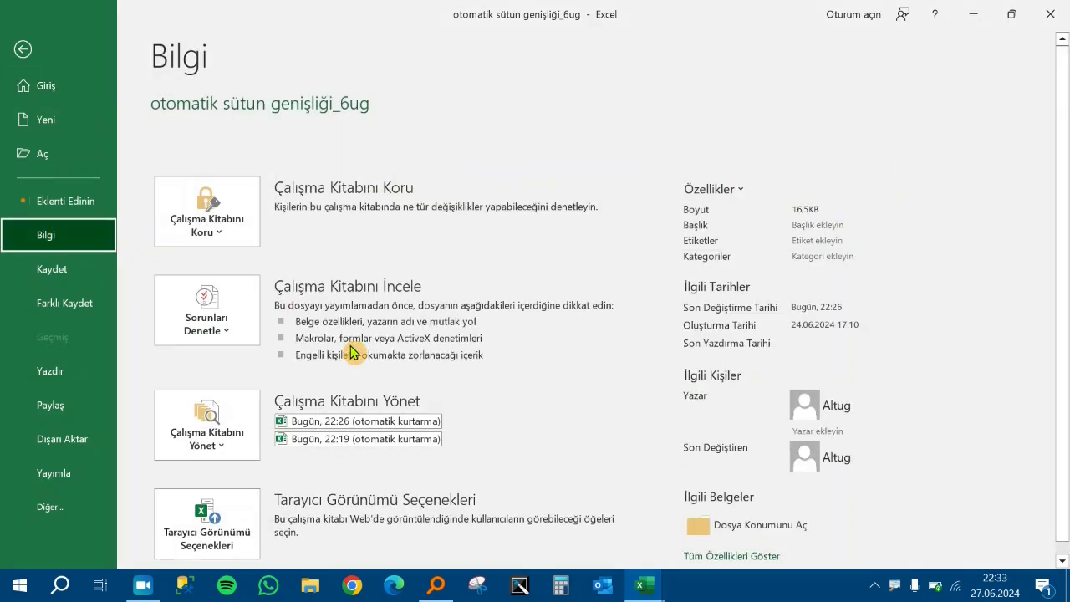
pyautogui.moveTo(1063, 270); pyautogui.dragTo(1039, 408)
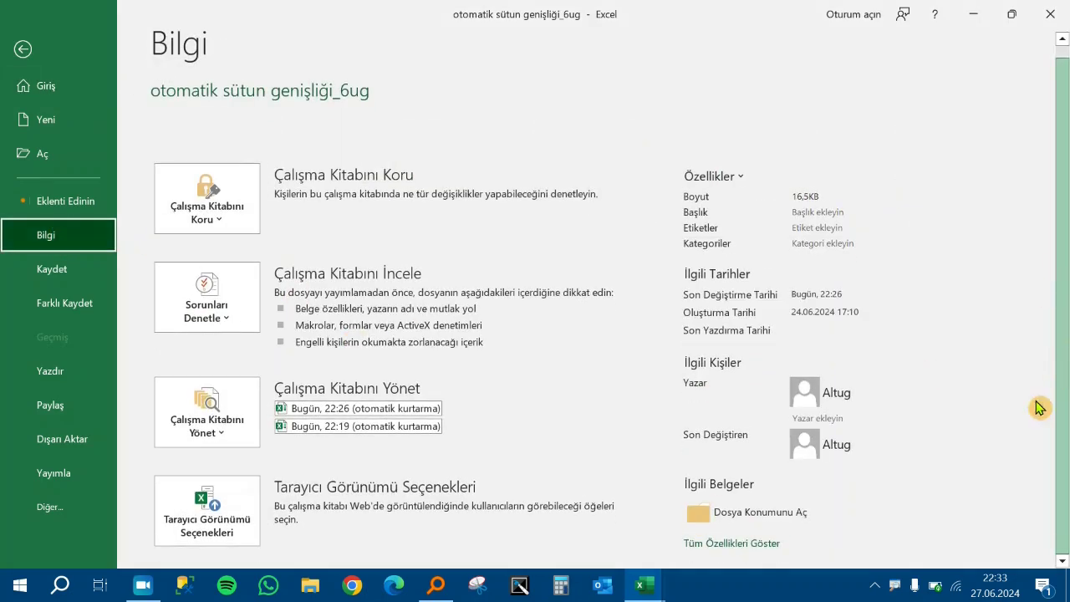
pyautogui.scroll(1, 1033, 267)
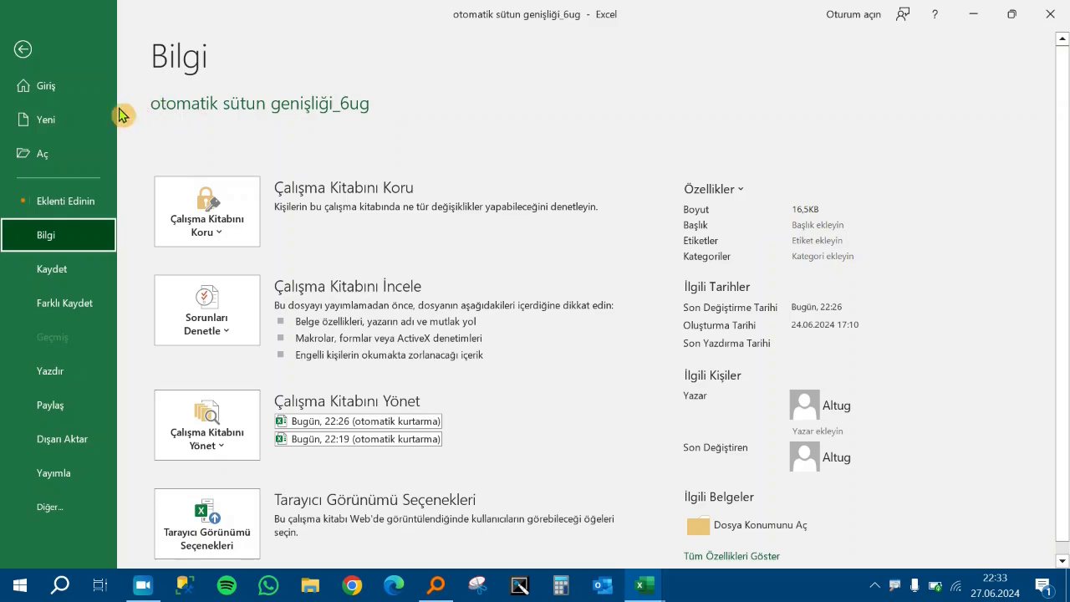
pyautogui.press('Escape')
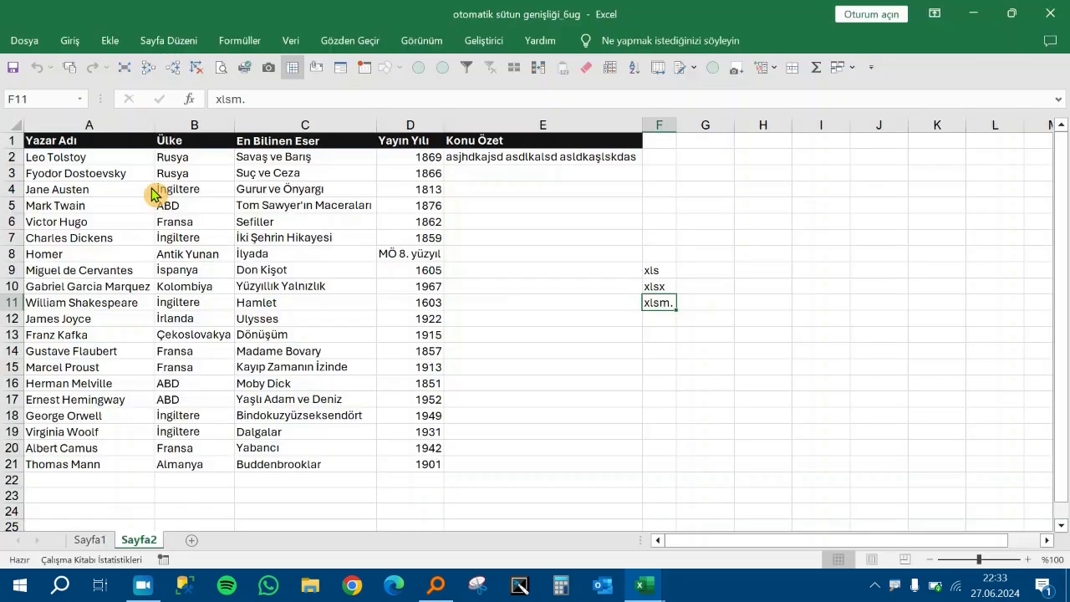
# - Save 'otomatik sütun genişliği_6ug' as an Excel Macro-Enabled Workbook (.xlsm) in the 6UG training folder
pyautogui.click(24, 40)
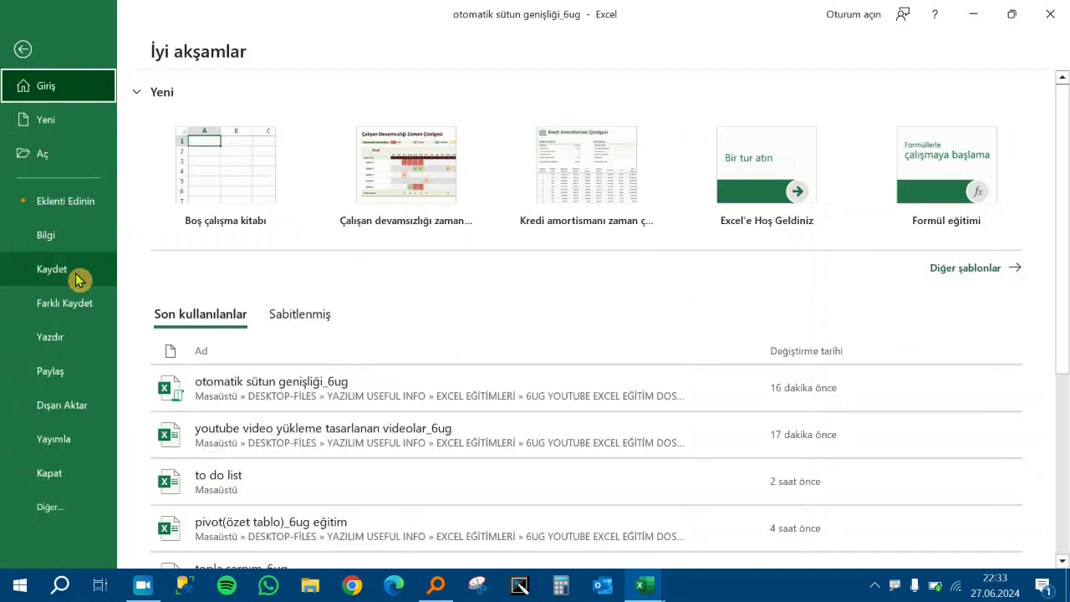
pyautogui.click(86, 309)
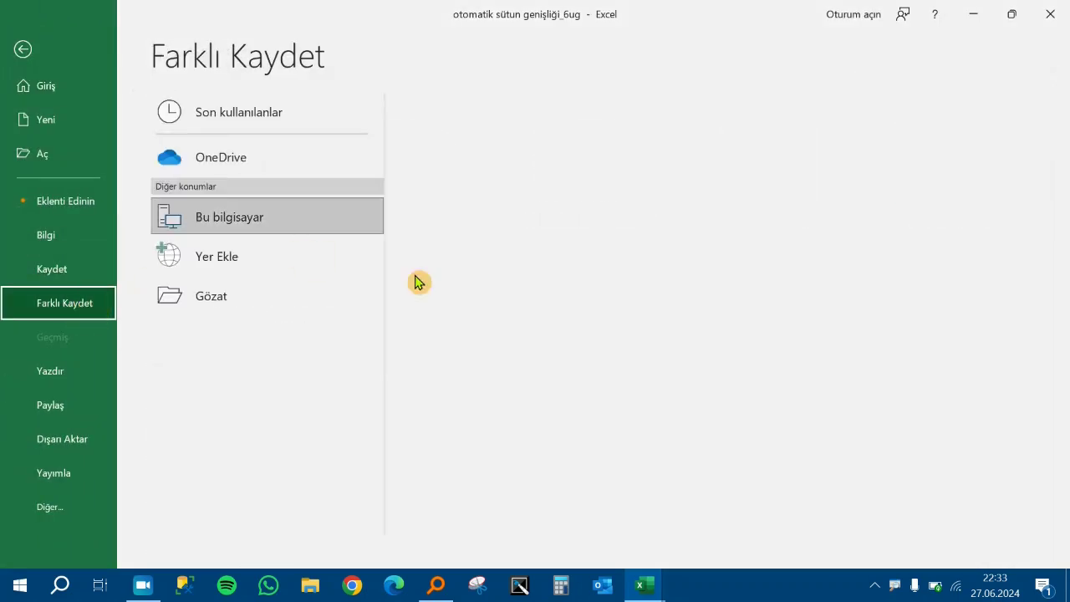
pyautogui.click(627, 215)
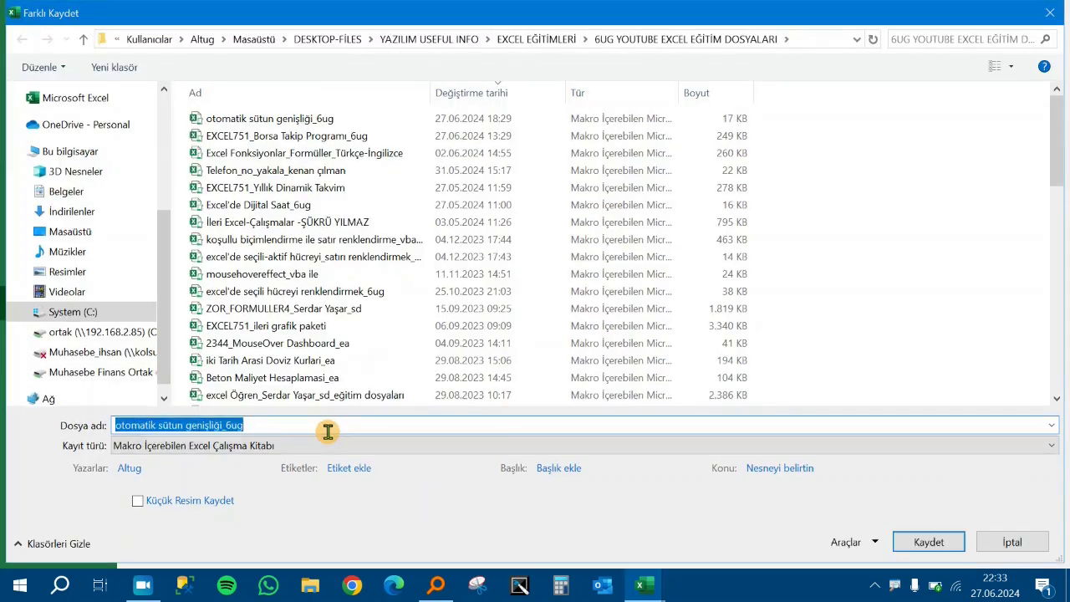
pyautogui.click(486, 450)
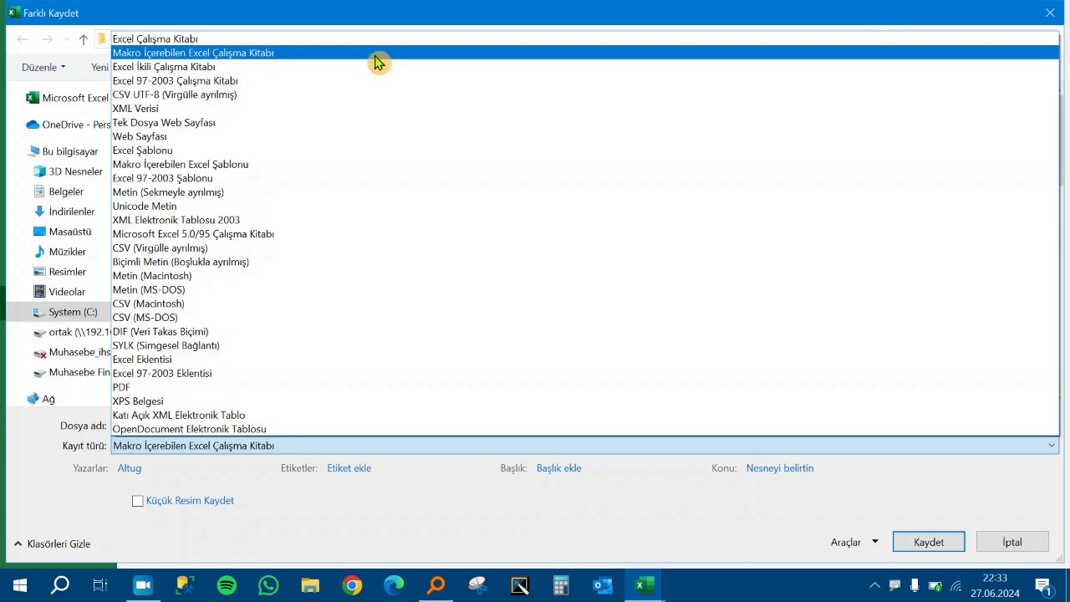
pyautogui.click(376, 59)
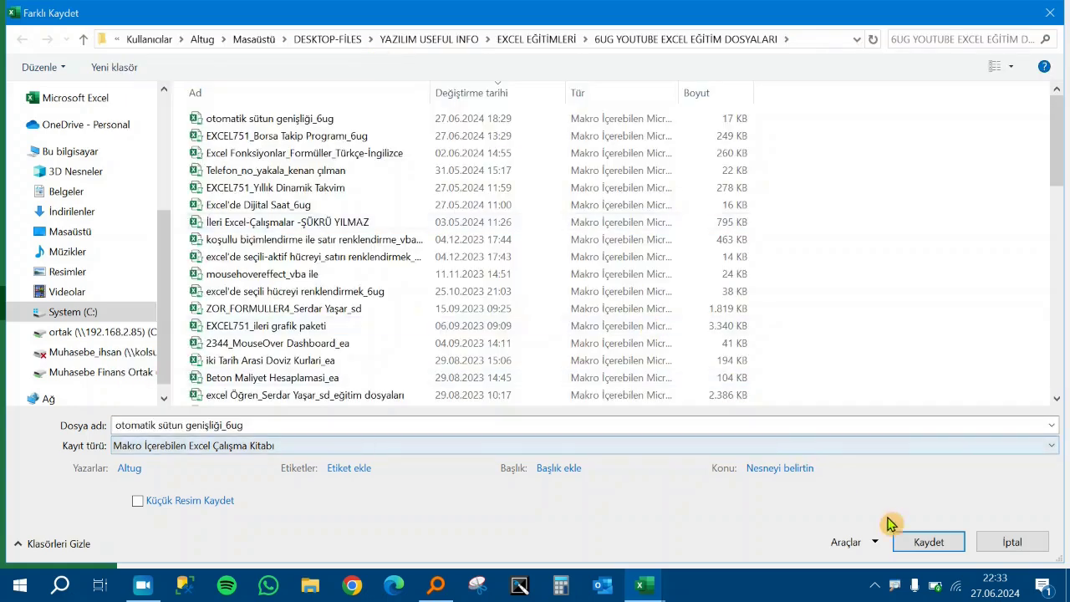
pyautogui.click(944, 554)
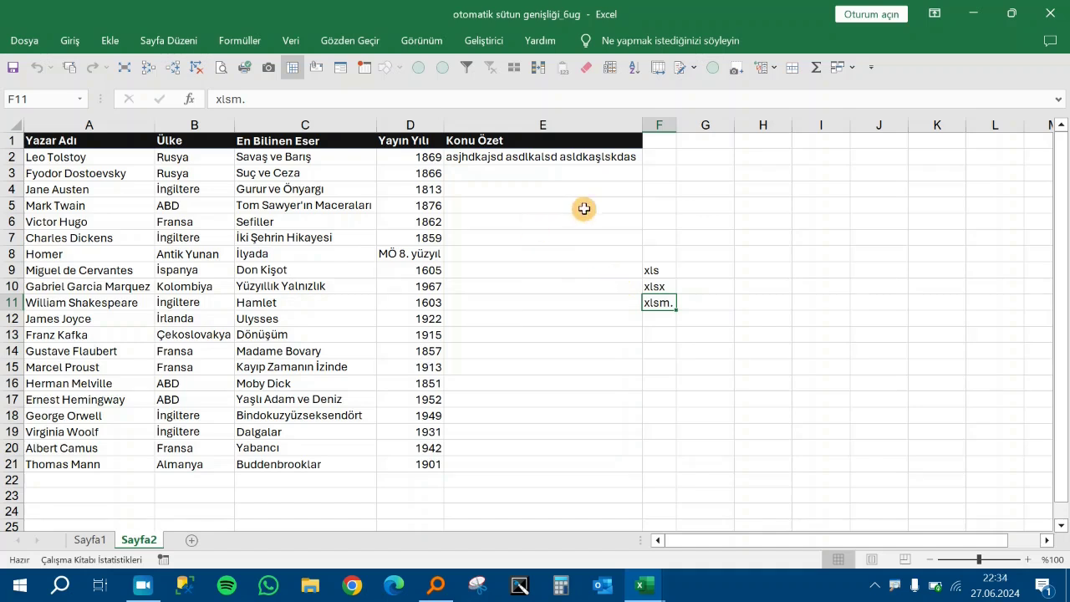
# - Test the auto-fit on Sayfa2 by selecting F7, E12 and the cell above
pyautogui.click(657, 234)
pyautogui.click(545, 323)
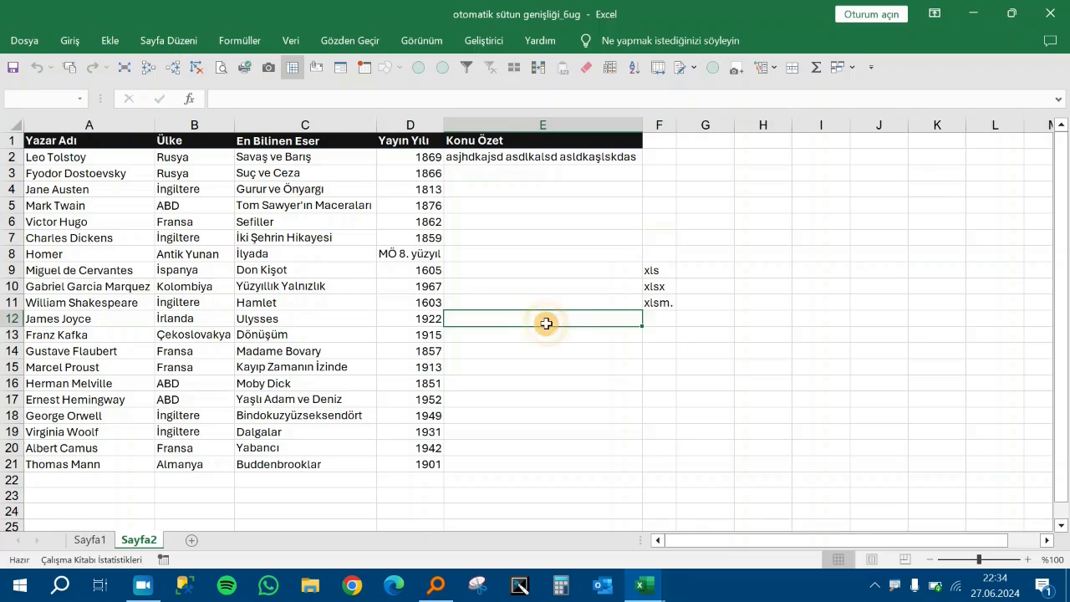
pyautogui.press('Up')
pyautogui.press('Up')
pyautogui.press('Up')
pyautogui.press('Up')
pyautogui.press('Up')
pyautogui.press('Up')
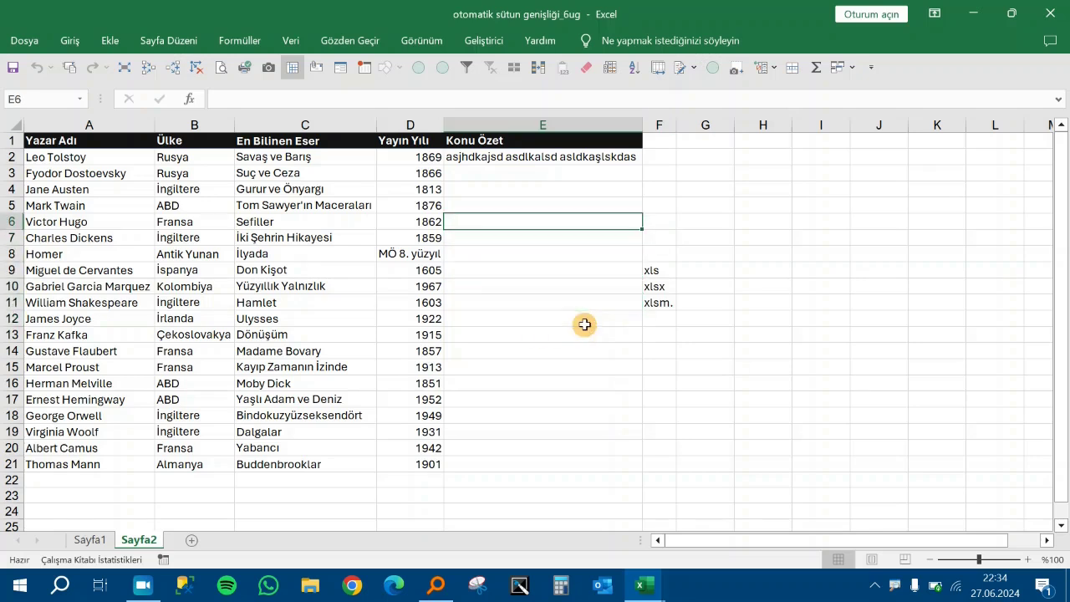
# - On Sayfa1, select E18, E4 and E16 to confirm column E auto-fits the long Konu Özet text
pyautogui.click(89, 540)
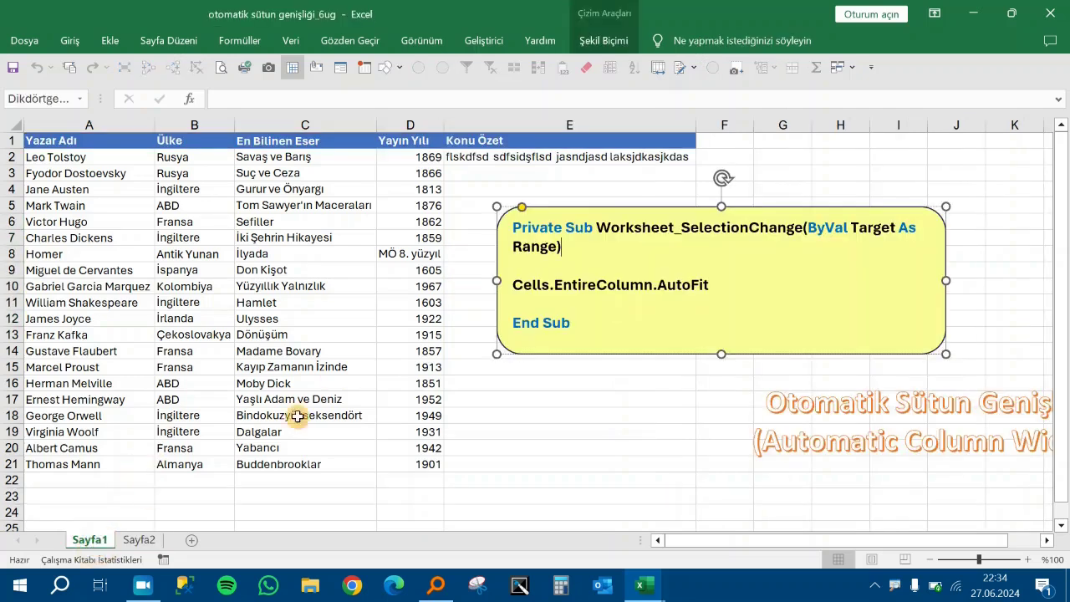
pyautogui.click(528, 414)
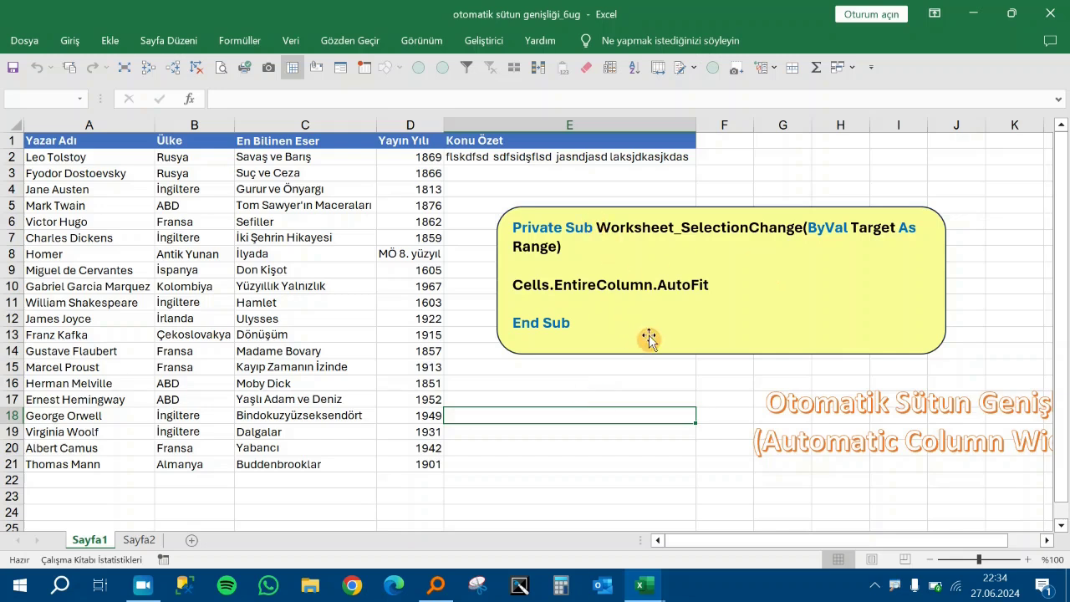
pyautogui.click(681, 185)
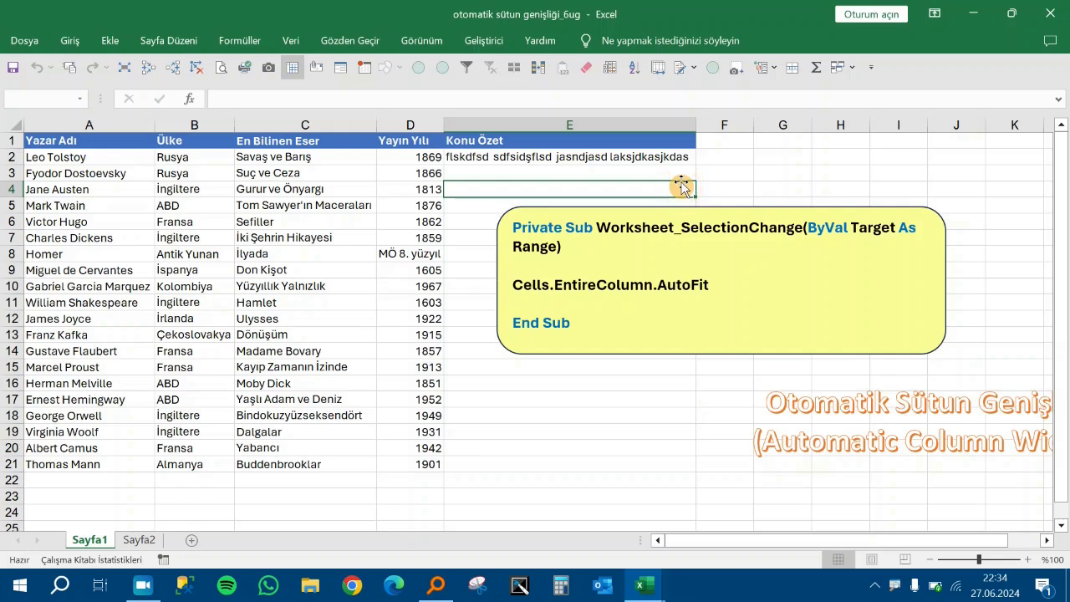
pyautogui.click(603, 384)
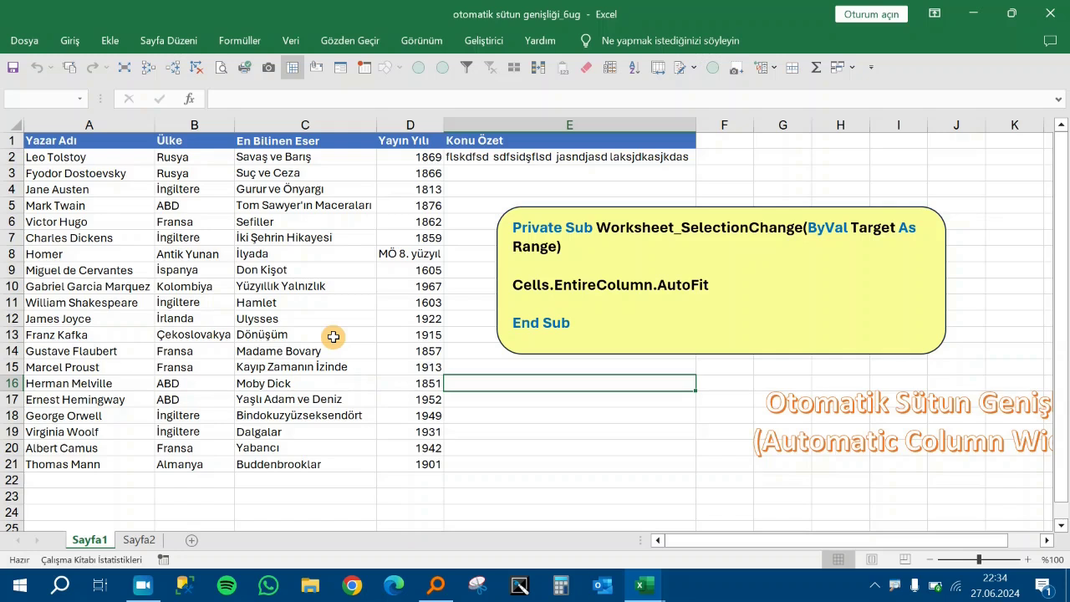
pyautogui.click(143, 585)
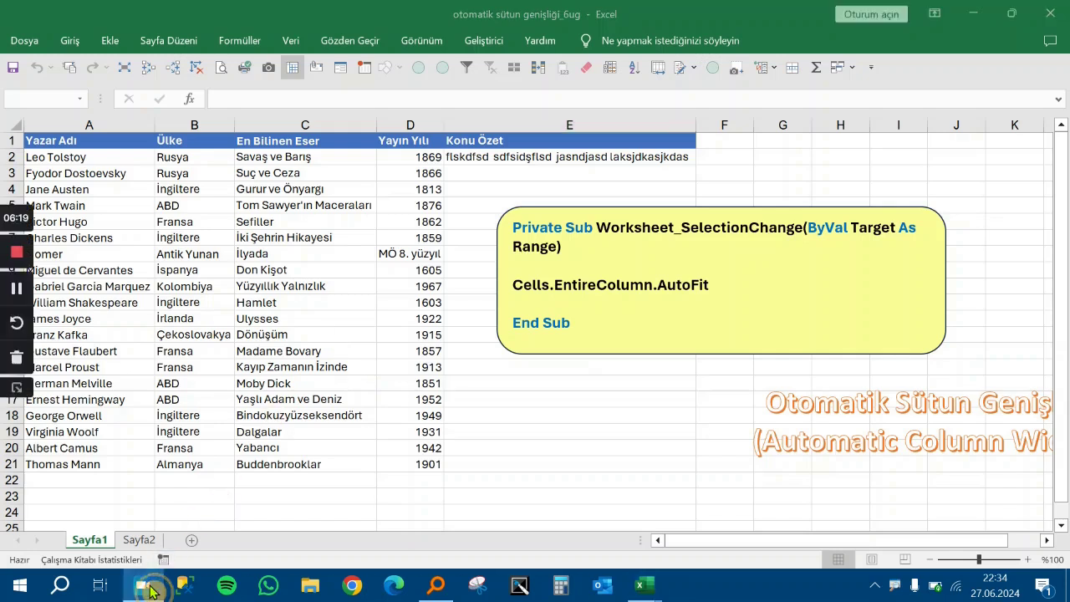